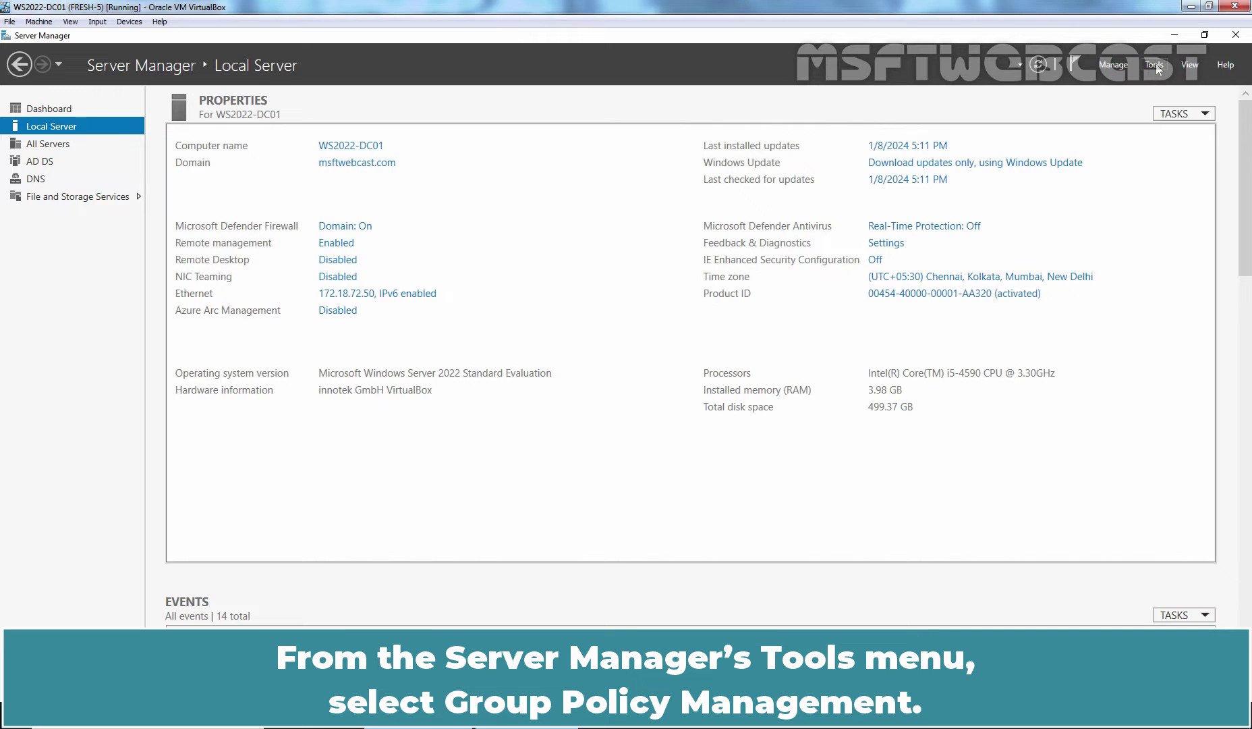
# Step: Open Server Manager's Tools menu of administrative tools
pyautogui.click(1154, 66)
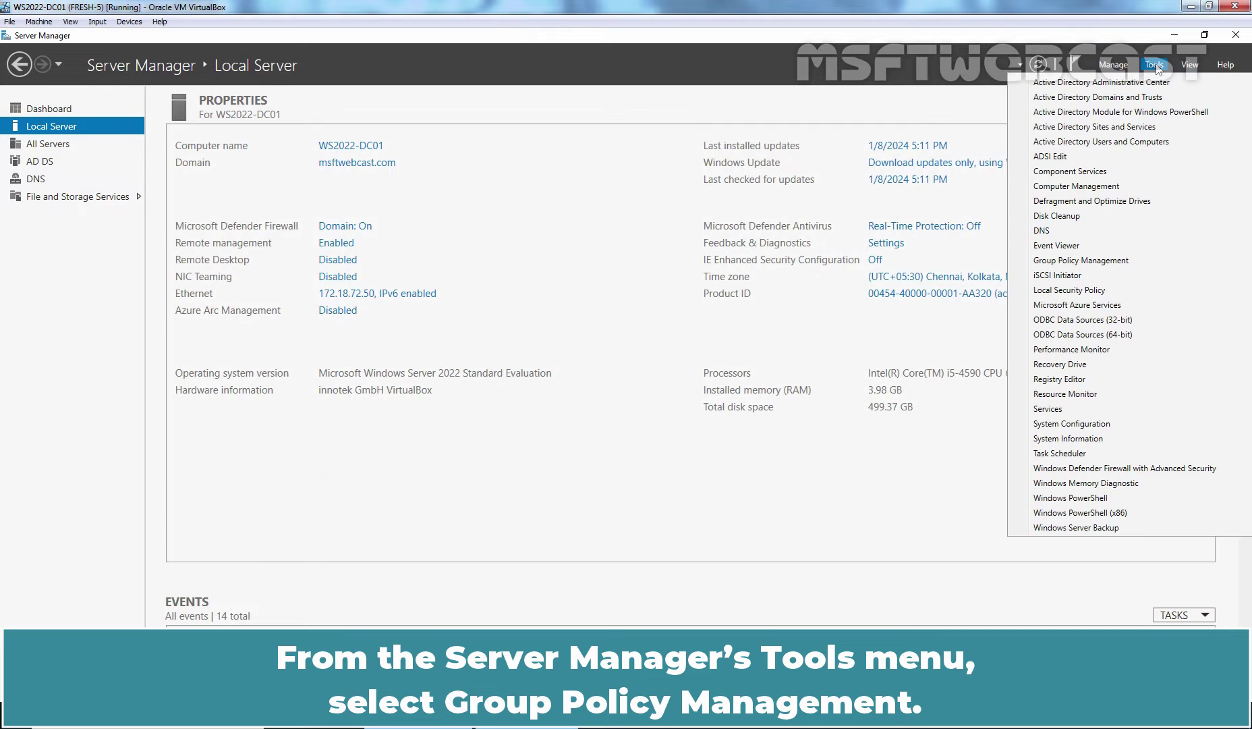
# Step: Launch Group Policy Management and create a new GPO named 'C_Enable PowerShell Remoting for Clients'
pyautogui.click(1098, 262)
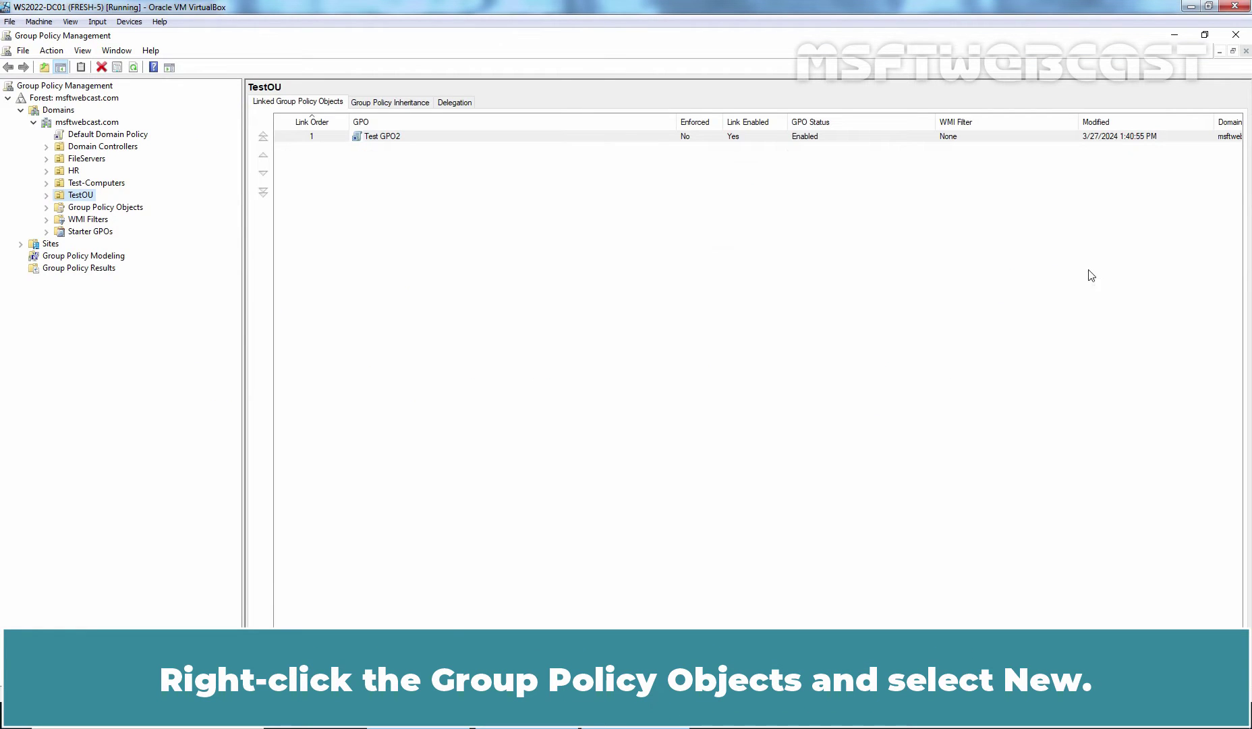
pyautogui.click(134, 207)
pyautogui.rightClick(134, 206)
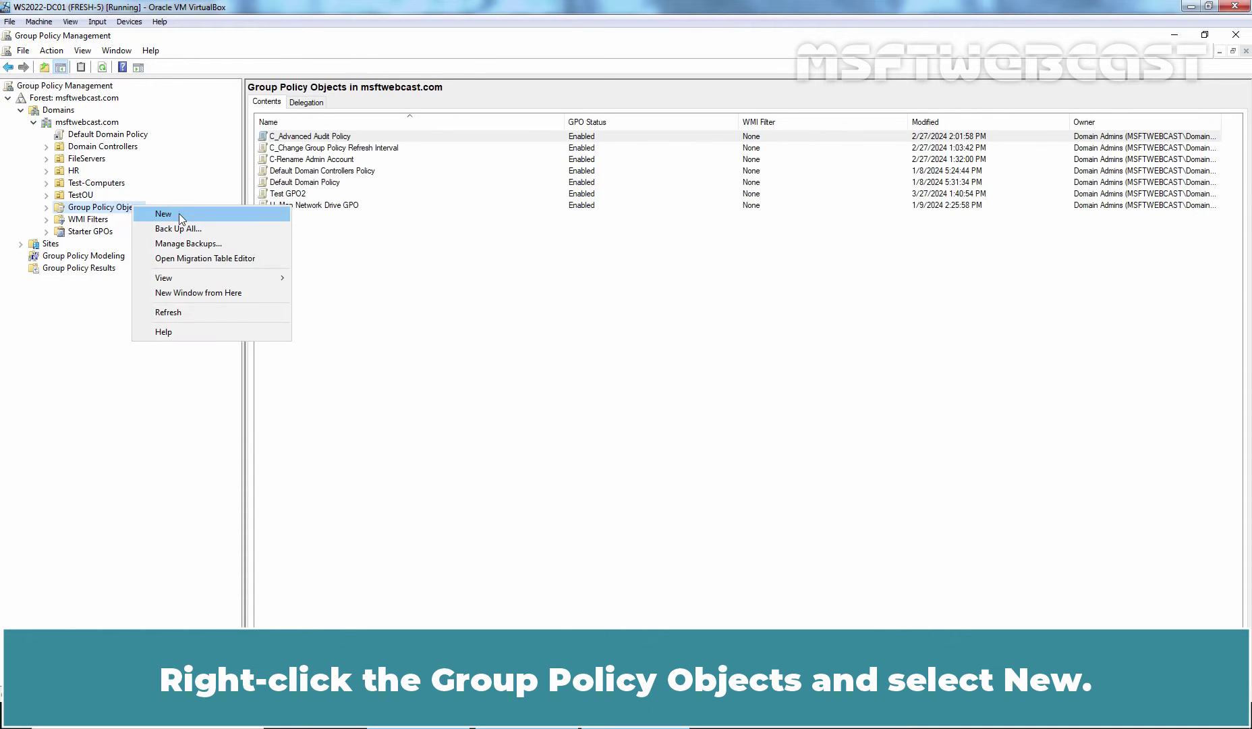
pyautogui.click(180, 213)
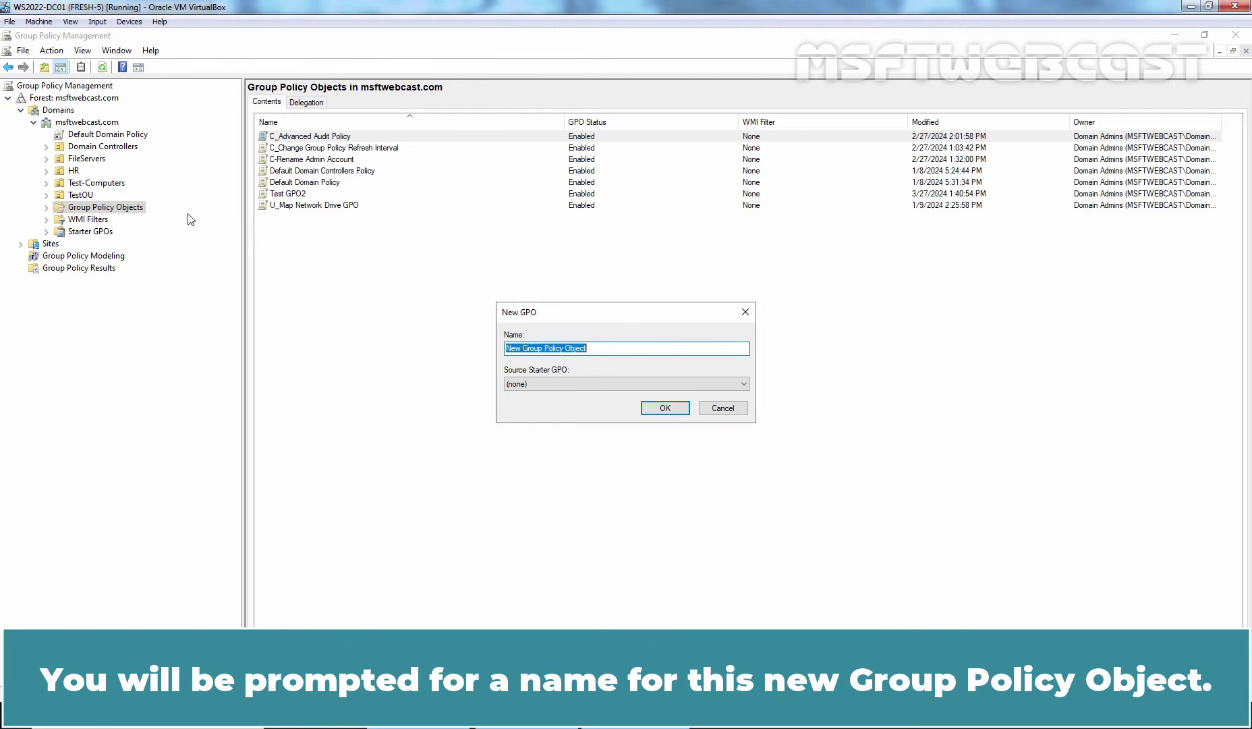
pyautogui.write('C_Enable PowerShell Remoting for Clients')
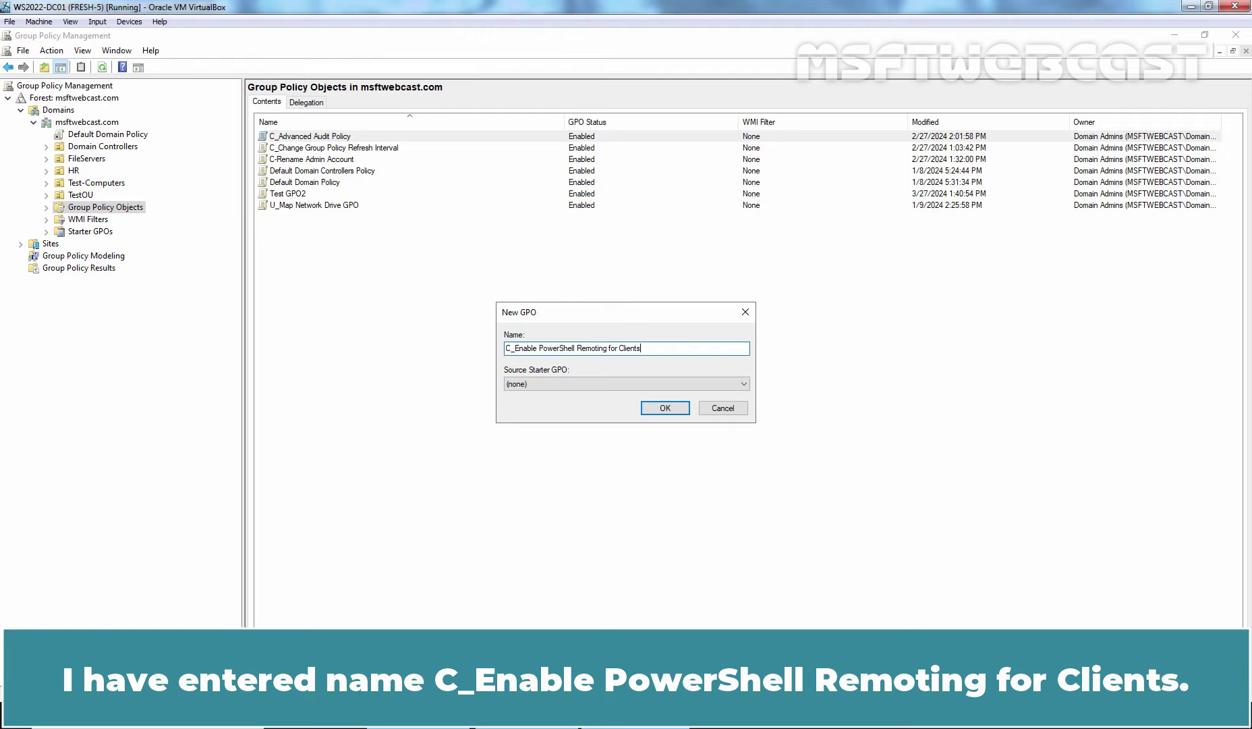
pyautogui.click(666, 408)
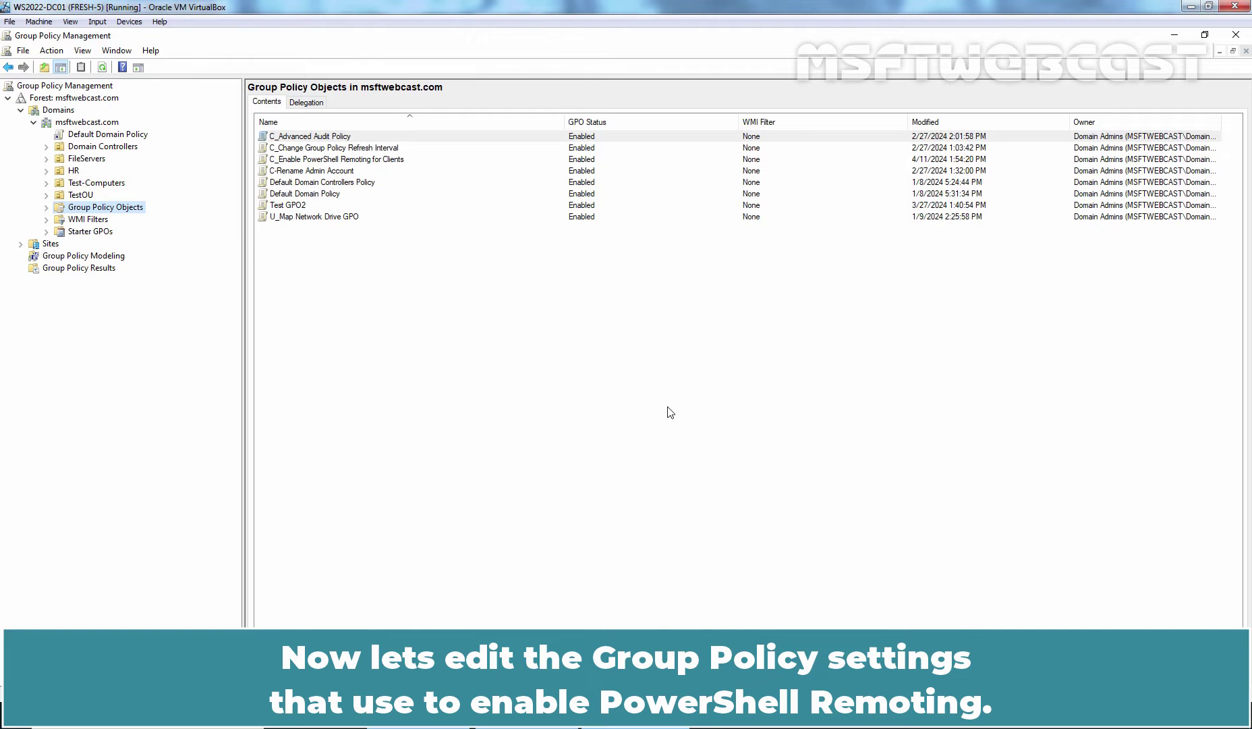
# Step: Open the new C_Enable PowerShell Remoting for Clients GPO for editing and maximize the editor
pyautogui.click(47, 207)
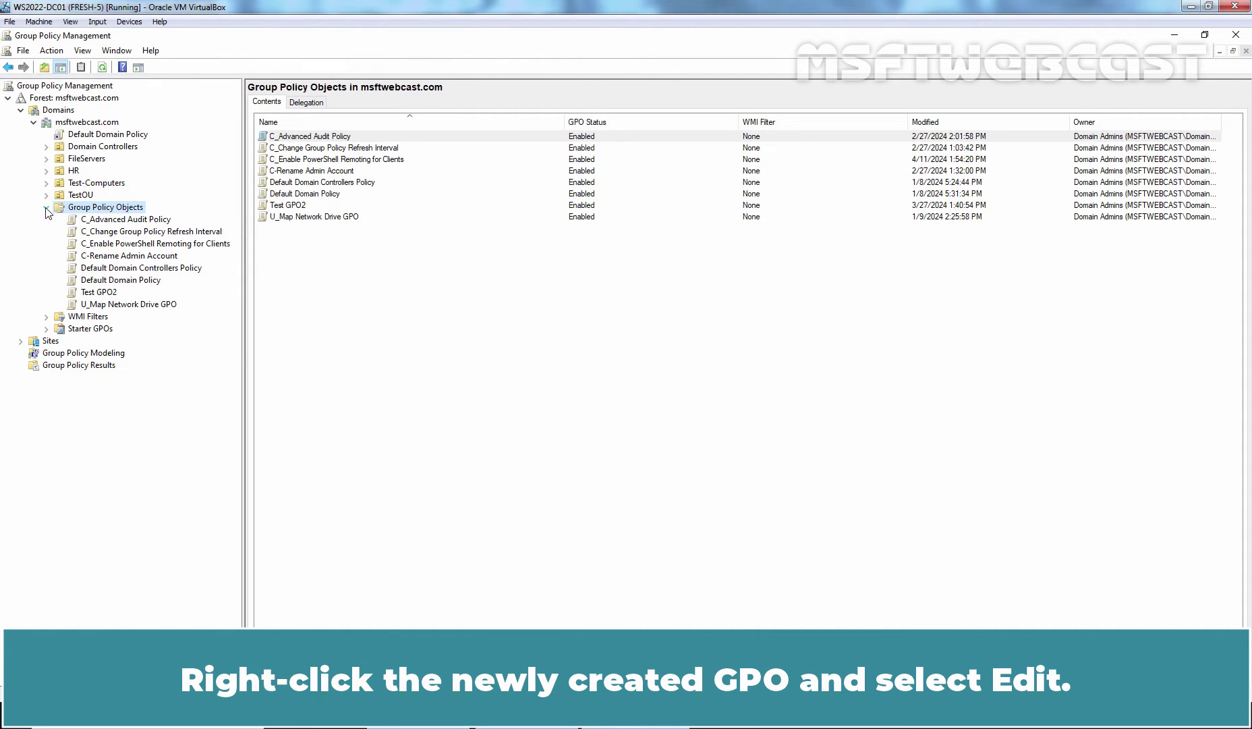
pyautogui.click(127, 246)
pyautogui.rightClick(127, 246)
pyautogui.click(143, 254)
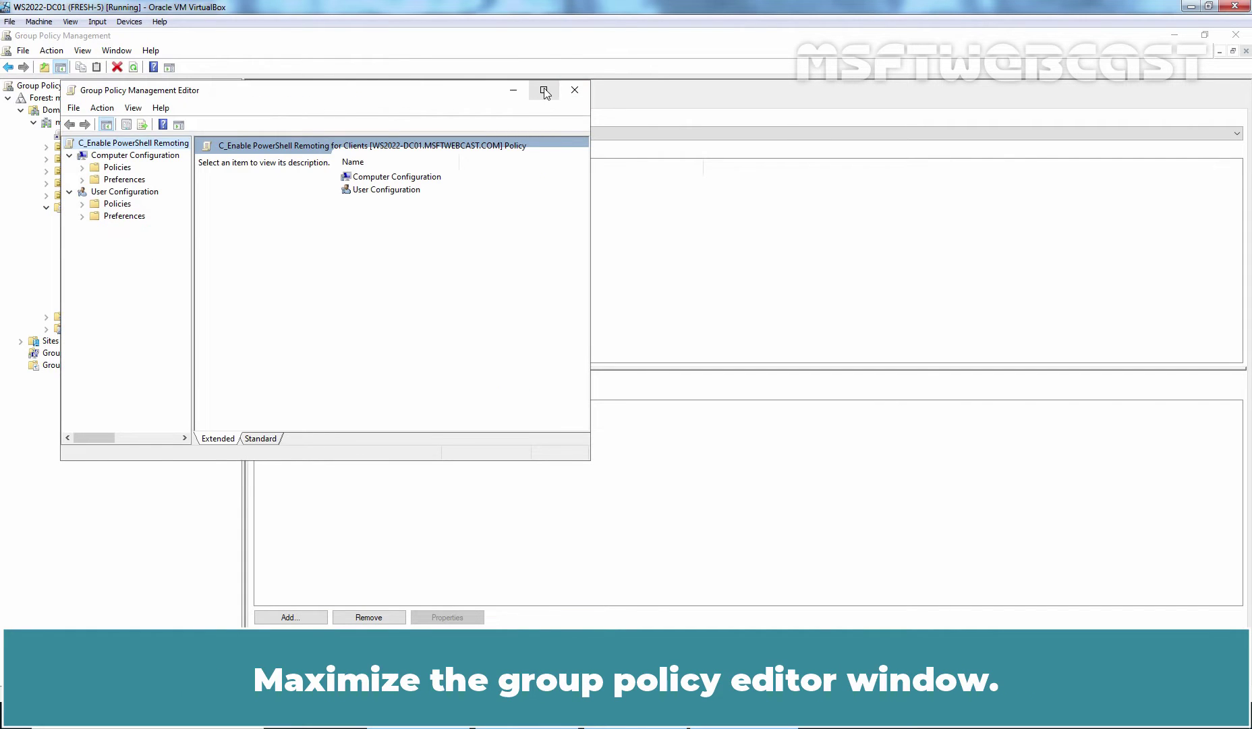
pyautogui.click(543, 90)
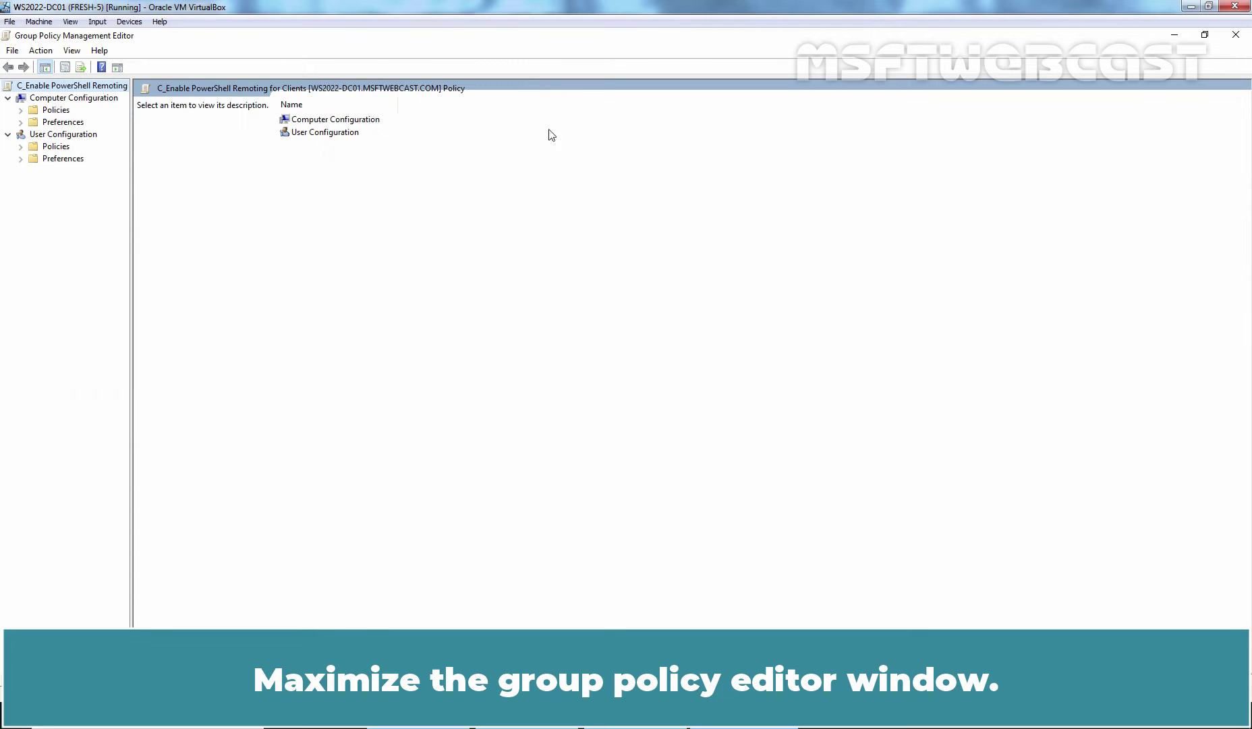
# Step: Expand Policies > Administrative Templates > Windows Components and select Windows Remote Management (WinRM)
pyautogui.doubleClick(56, 110)
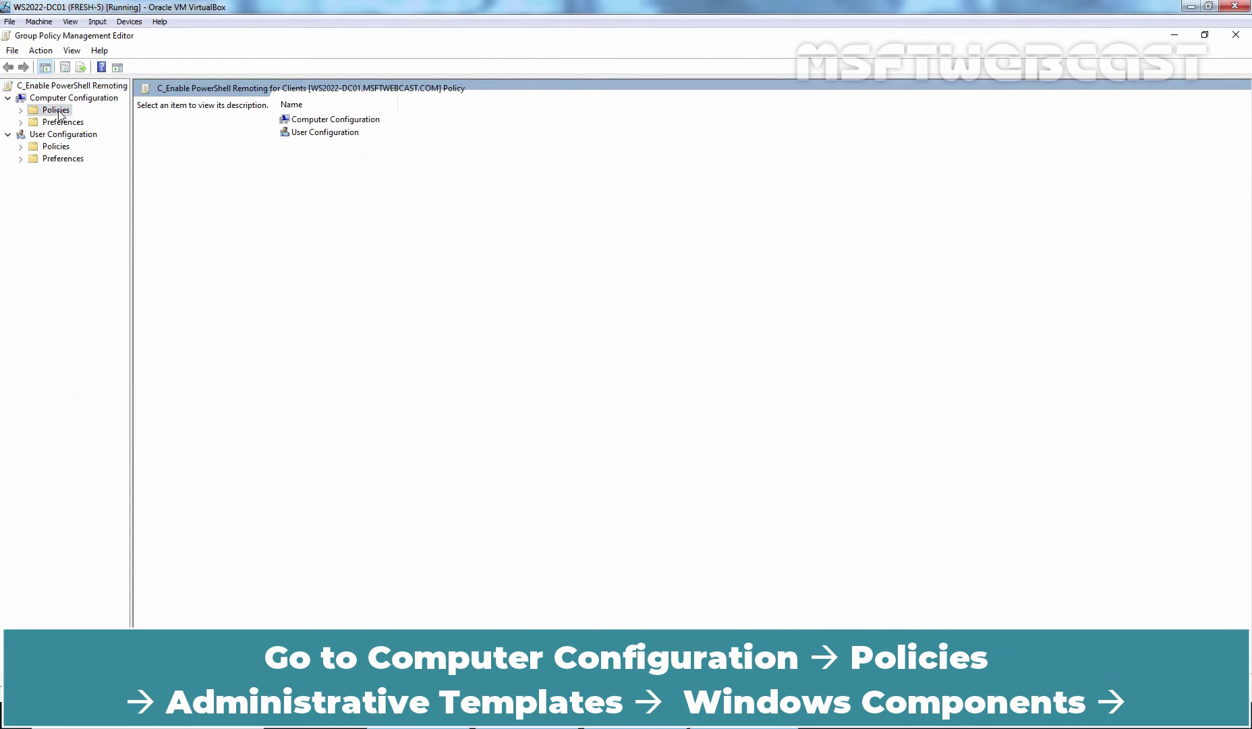
pyautogui.doubleClick(92, 146)
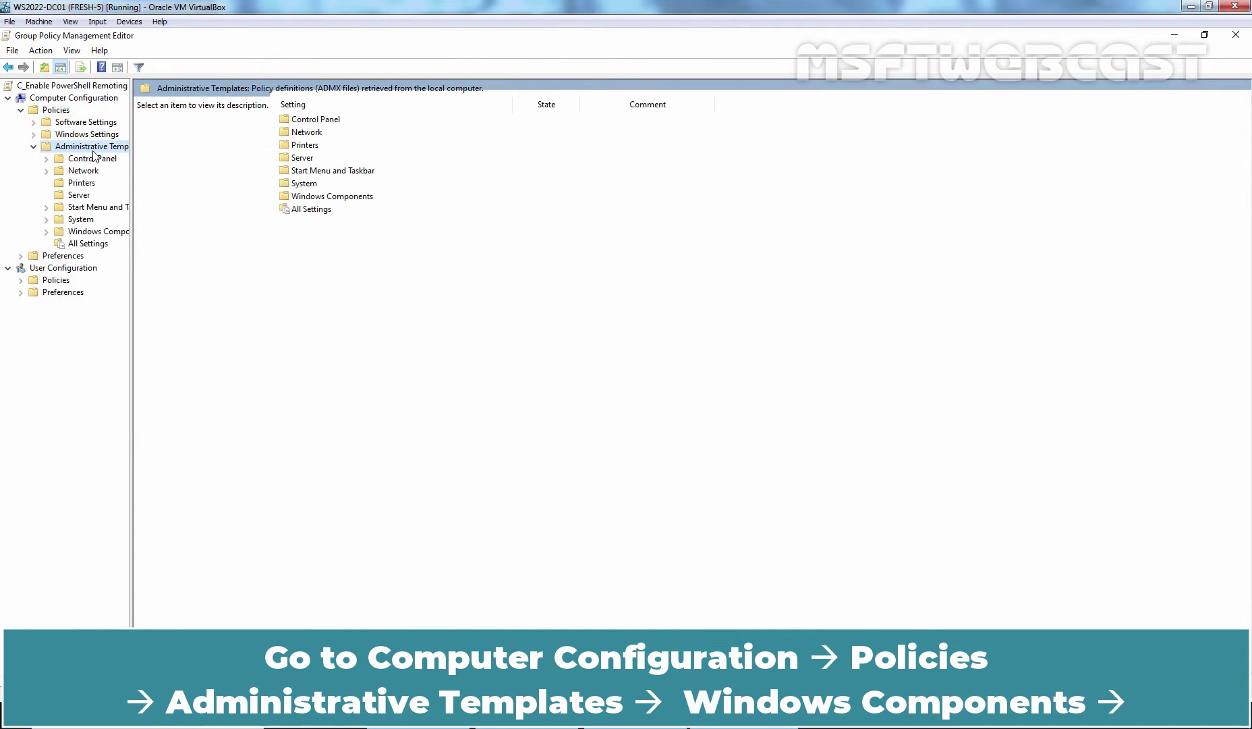
pyautogui.doubleClick(98, 231)
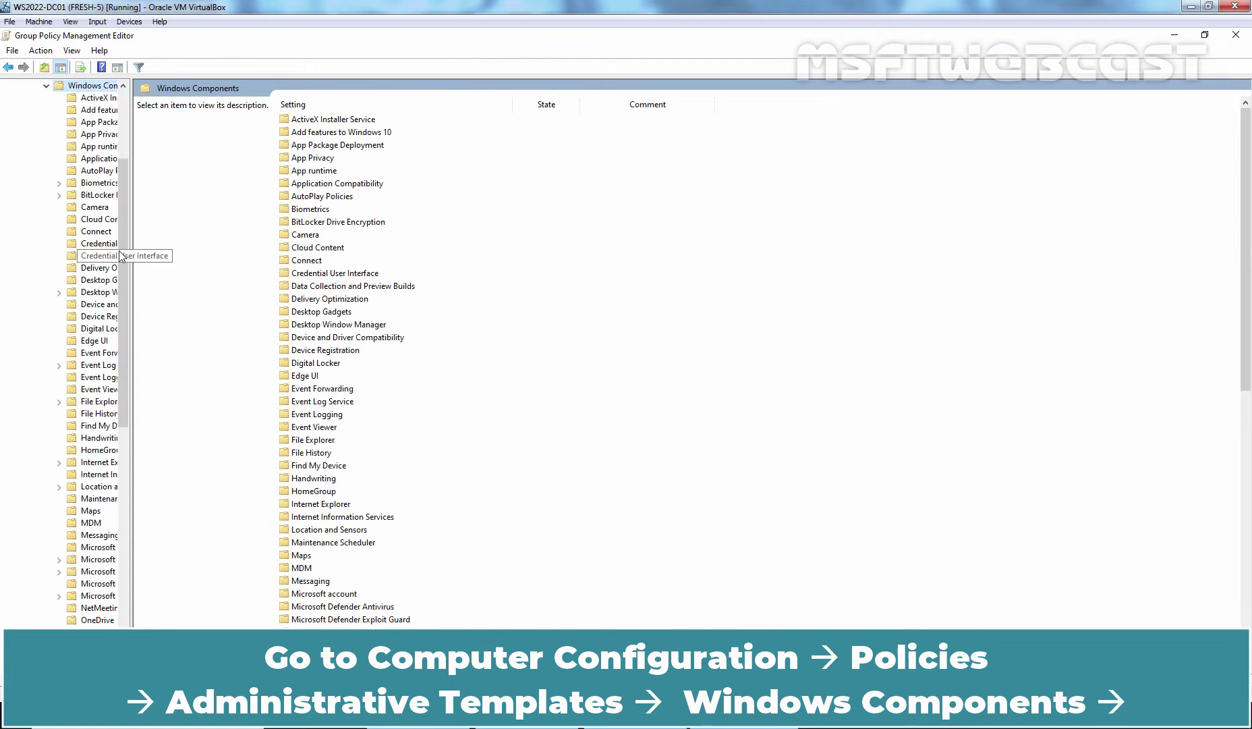
pyautogui.moveTo(134, 250); pyautogui.dragTo(388, 283)
pyautogui.scroll(-13, 248, 297)
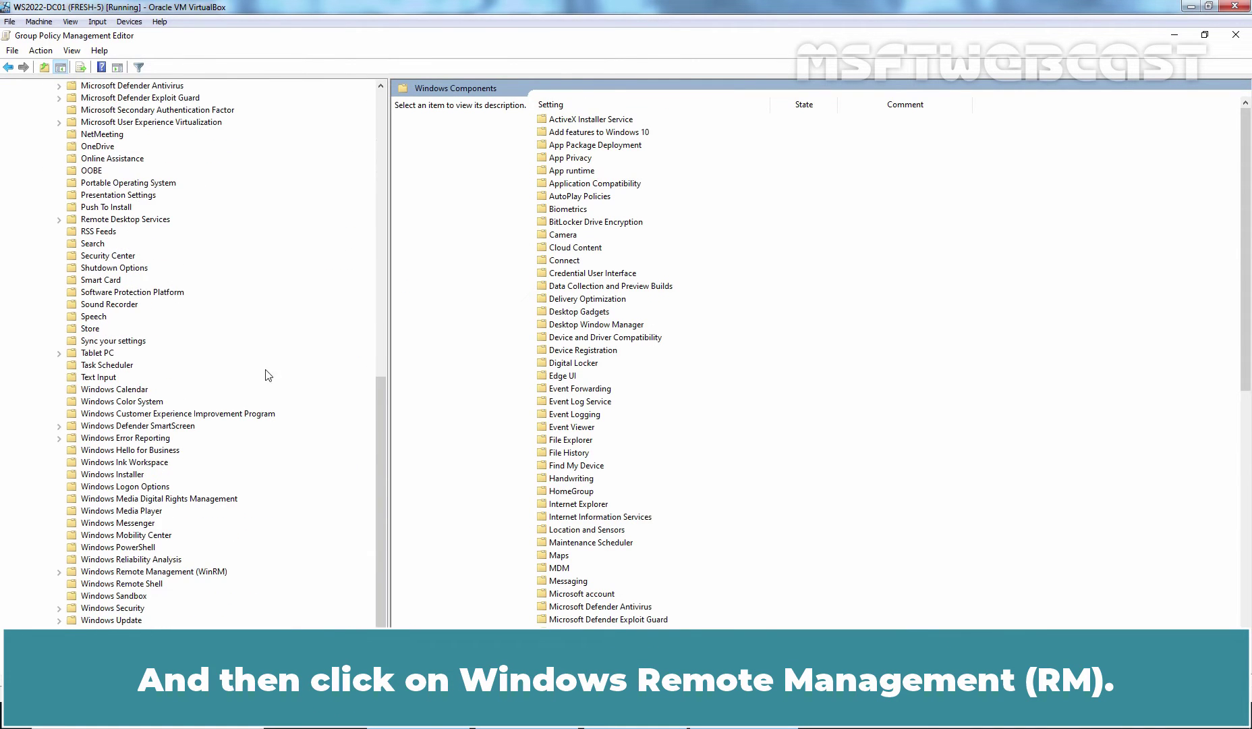
pyautogui.click(210, 573)
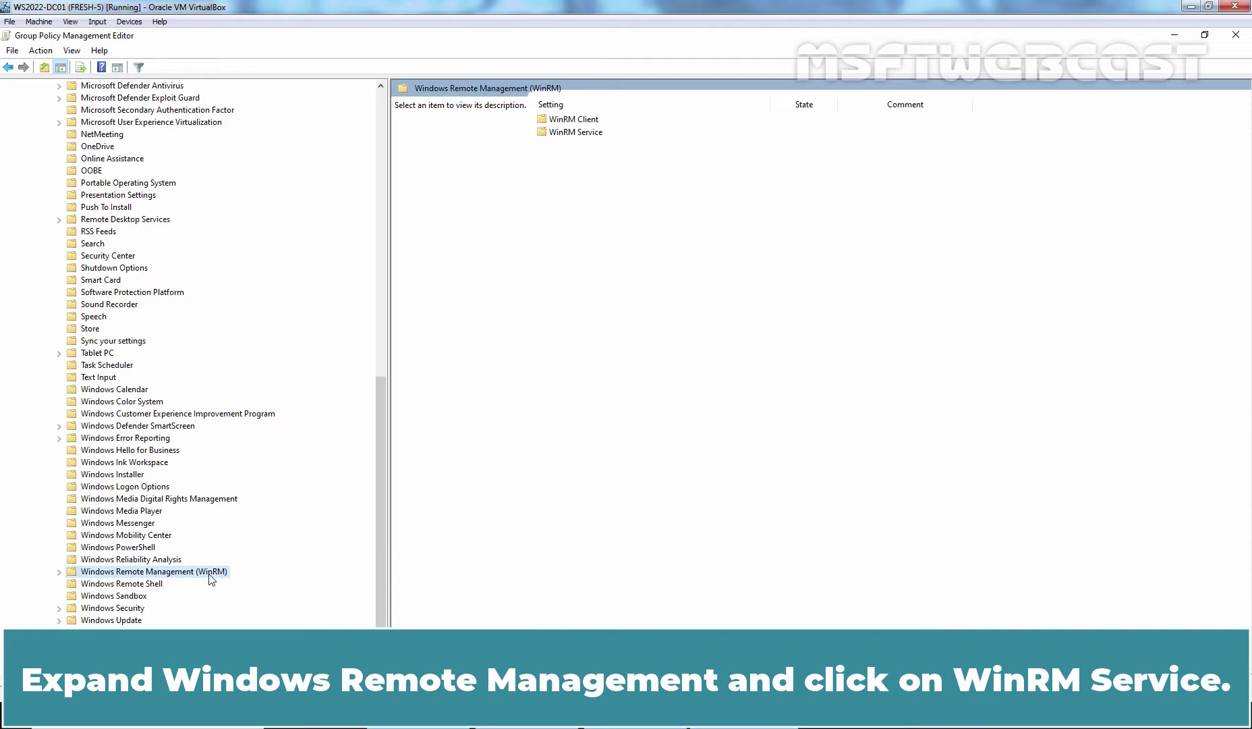
# Step: Expand Windows Remote Management (WinRM) and select WinRM Service to list its settings
pyautogui.click(59, 573)
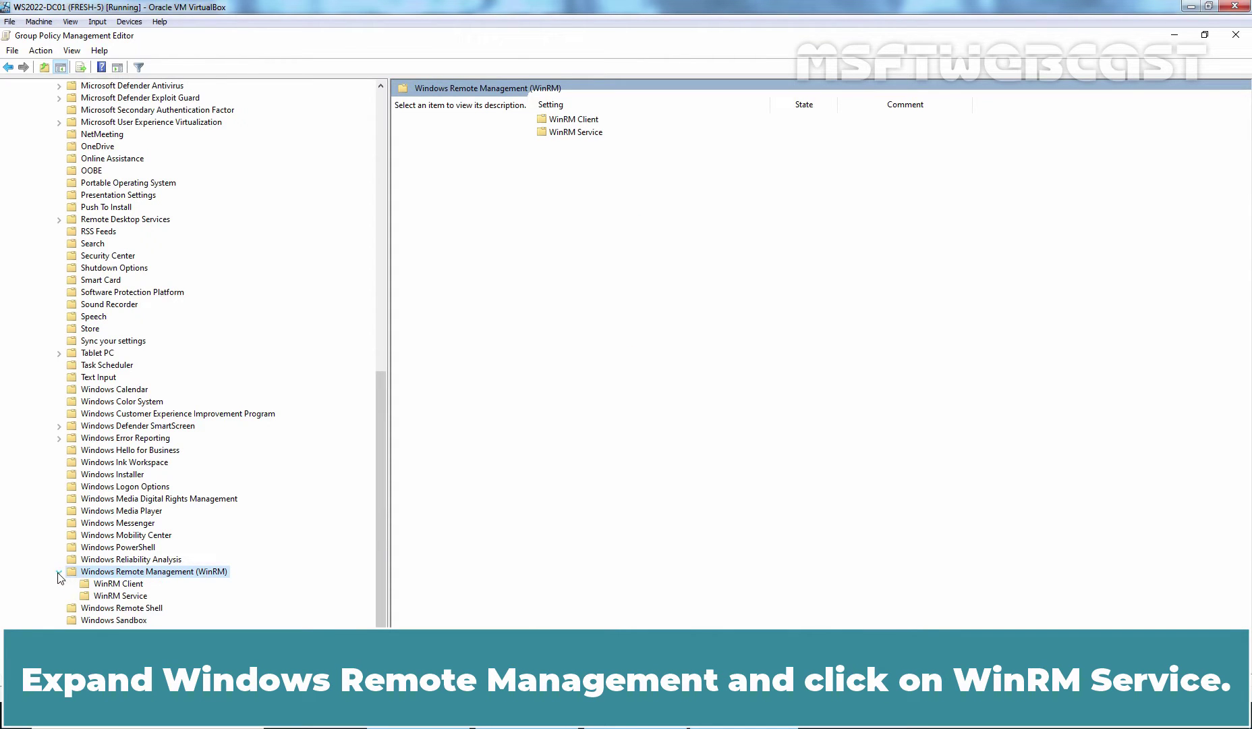
pyautogui.click(110, 596)
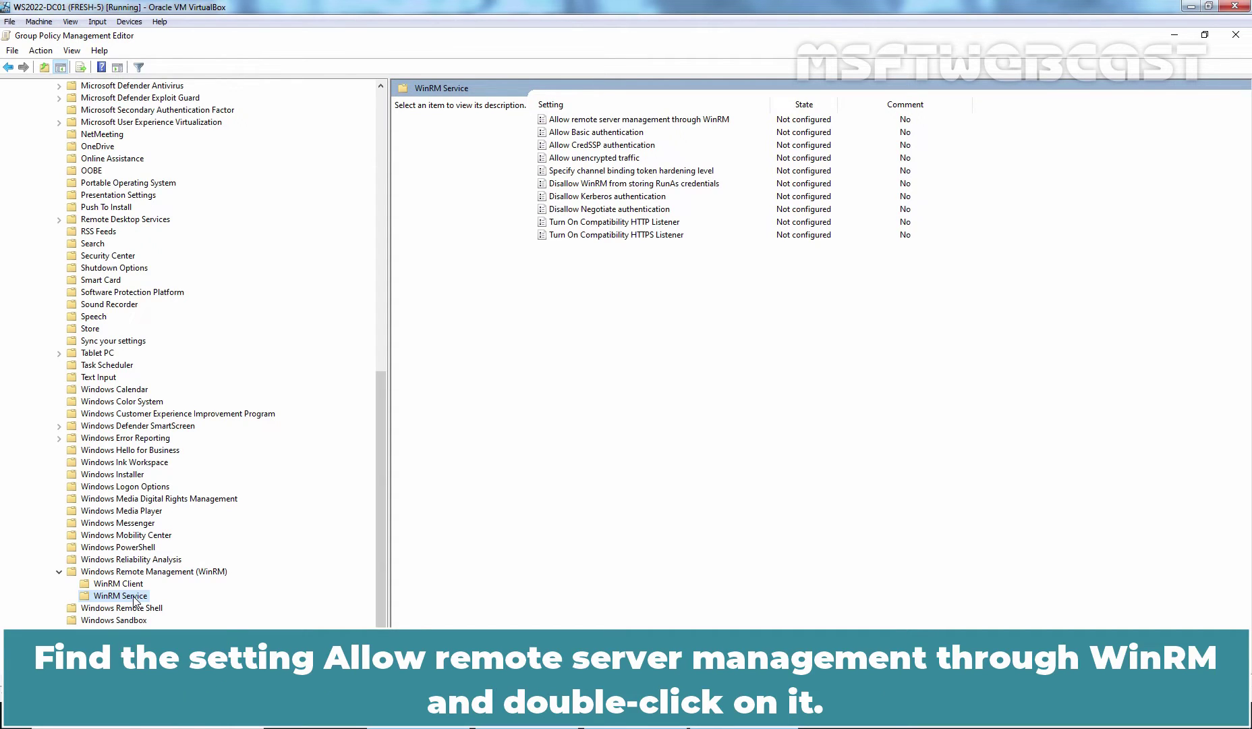
# Step: Enable 'Allow remote server management through WinRM' with IPv4 filter 172.18.72.0-172.18.72.255
pyautogui.doubleClick(637, 120)
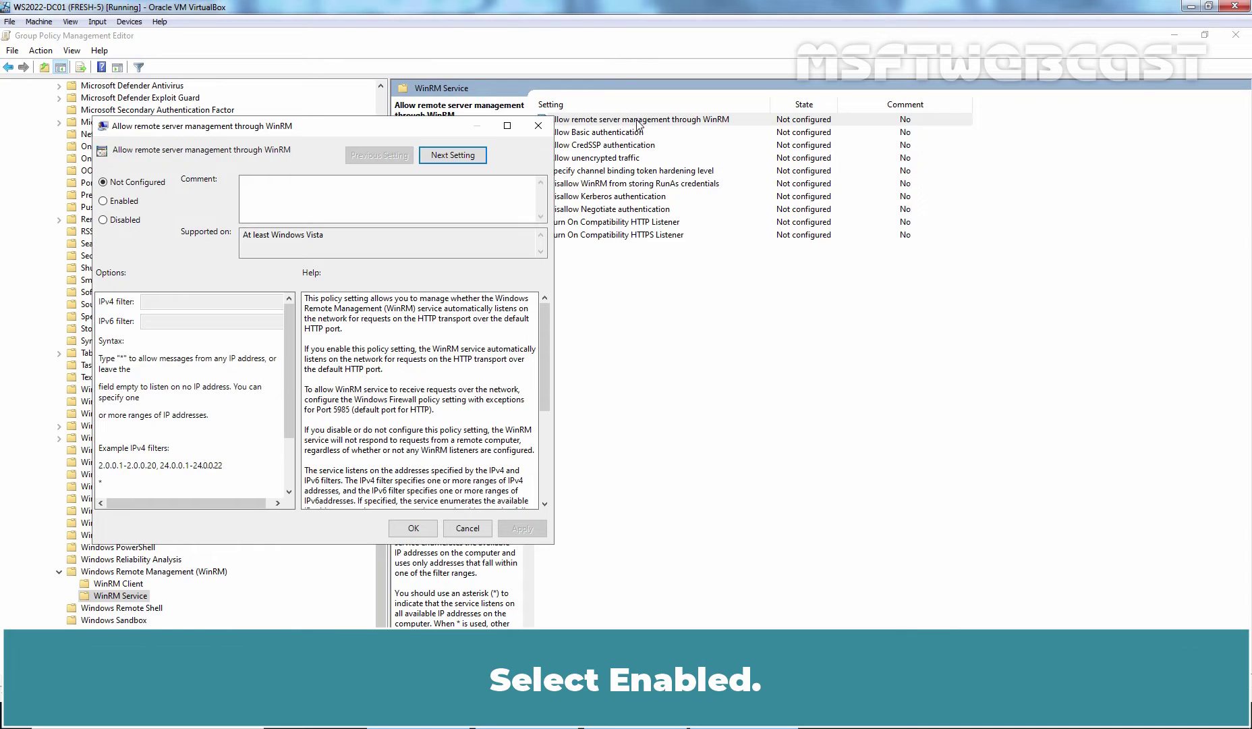
pyautogui.click(126, 202)
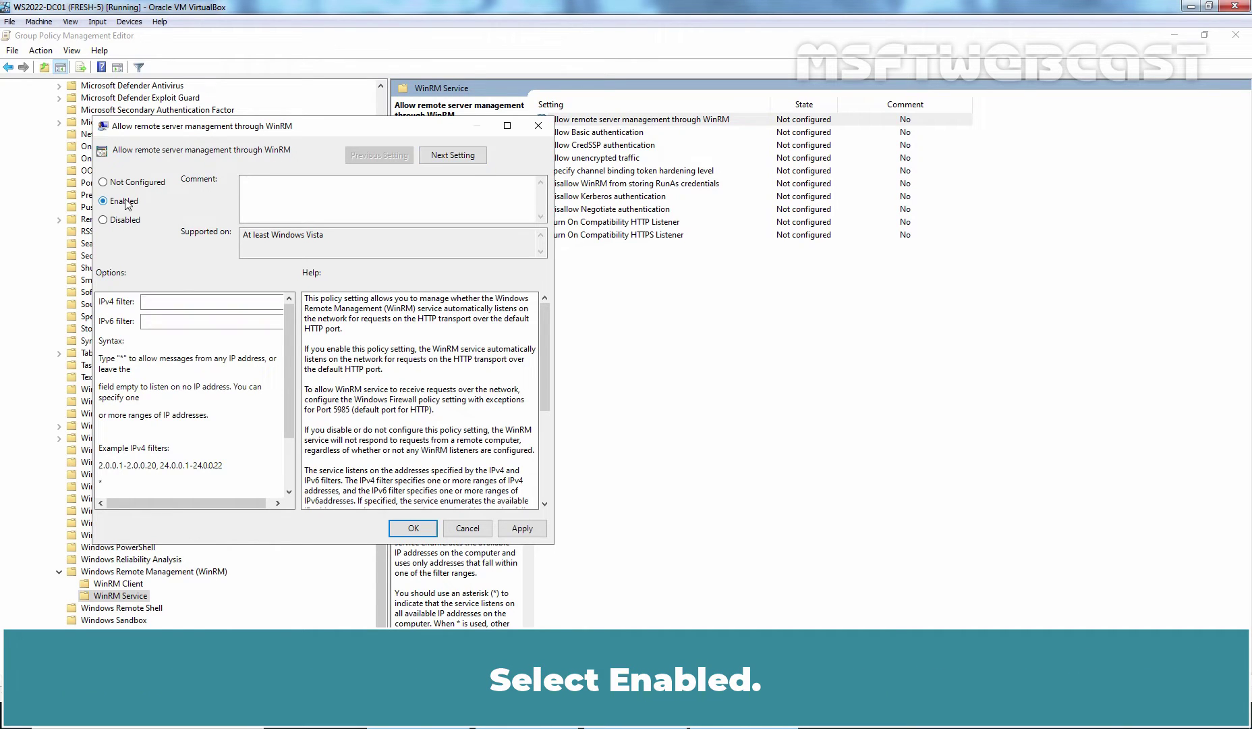
pyautogui.click(158, 303)
pyautogui.write('172')
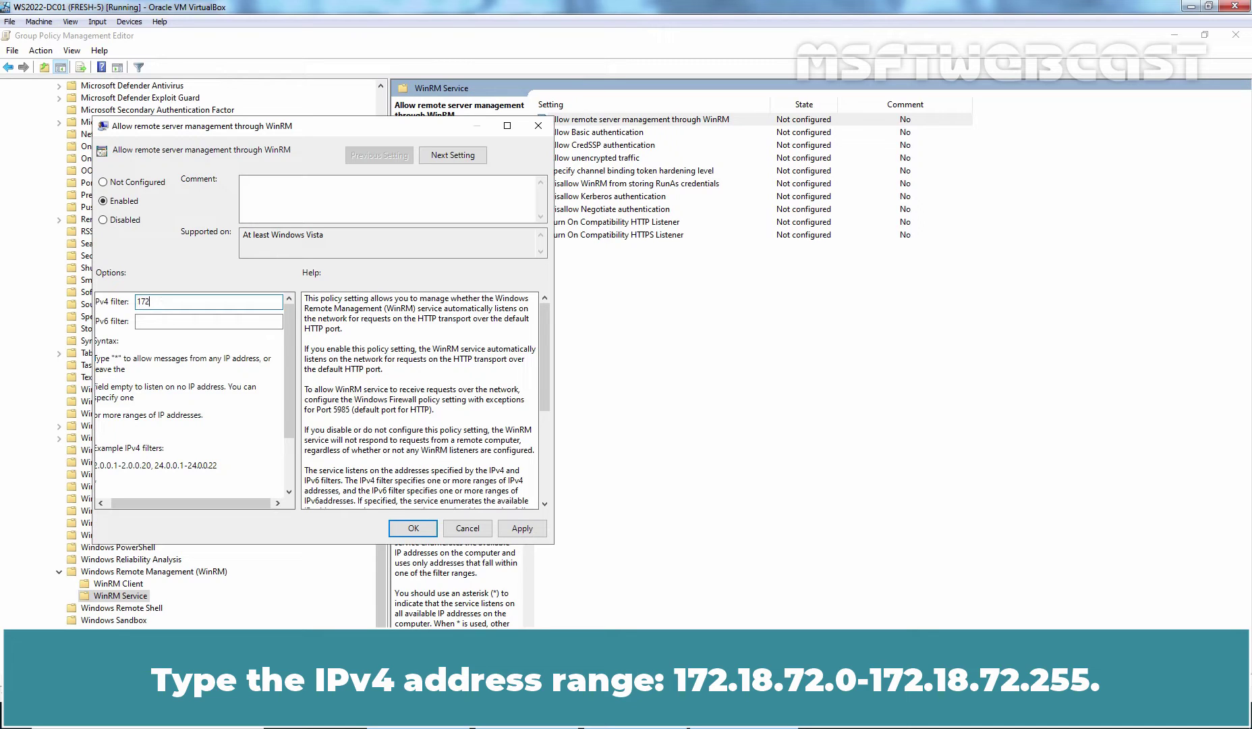
pyautogui.write('.18.72.0-172.18.72.255')
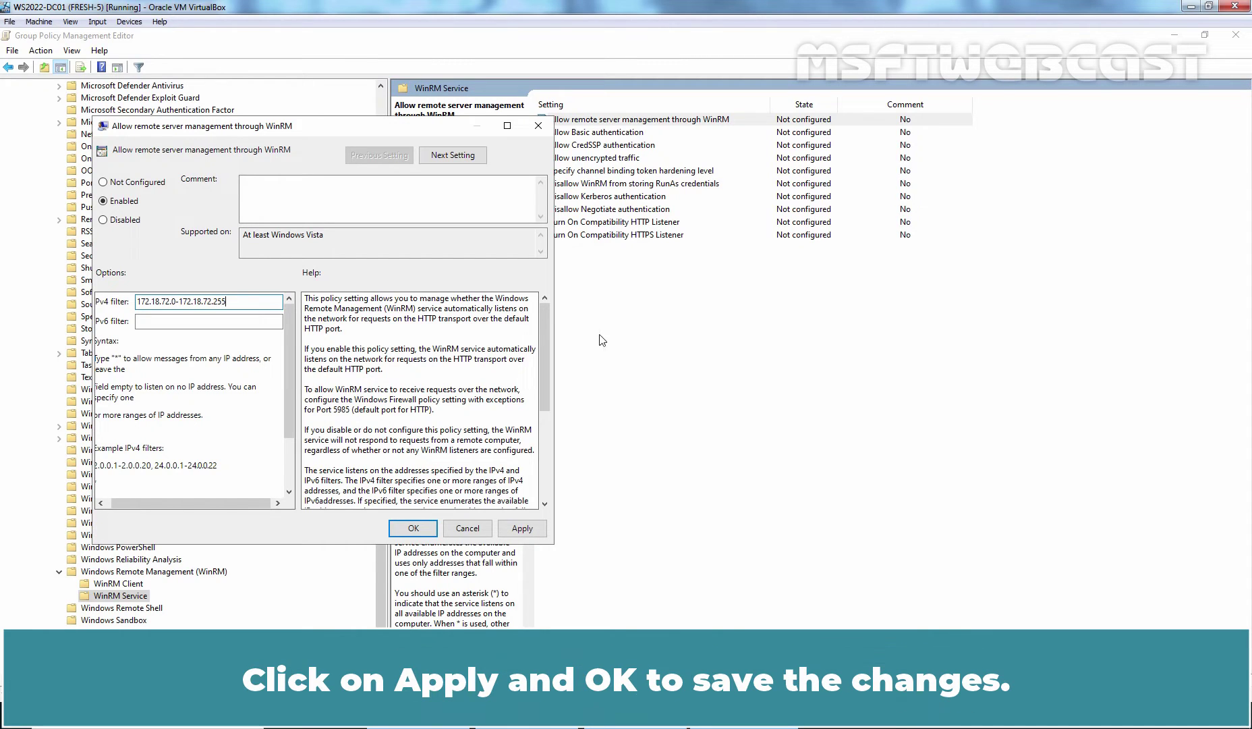
pyautogui.click(521, 528)
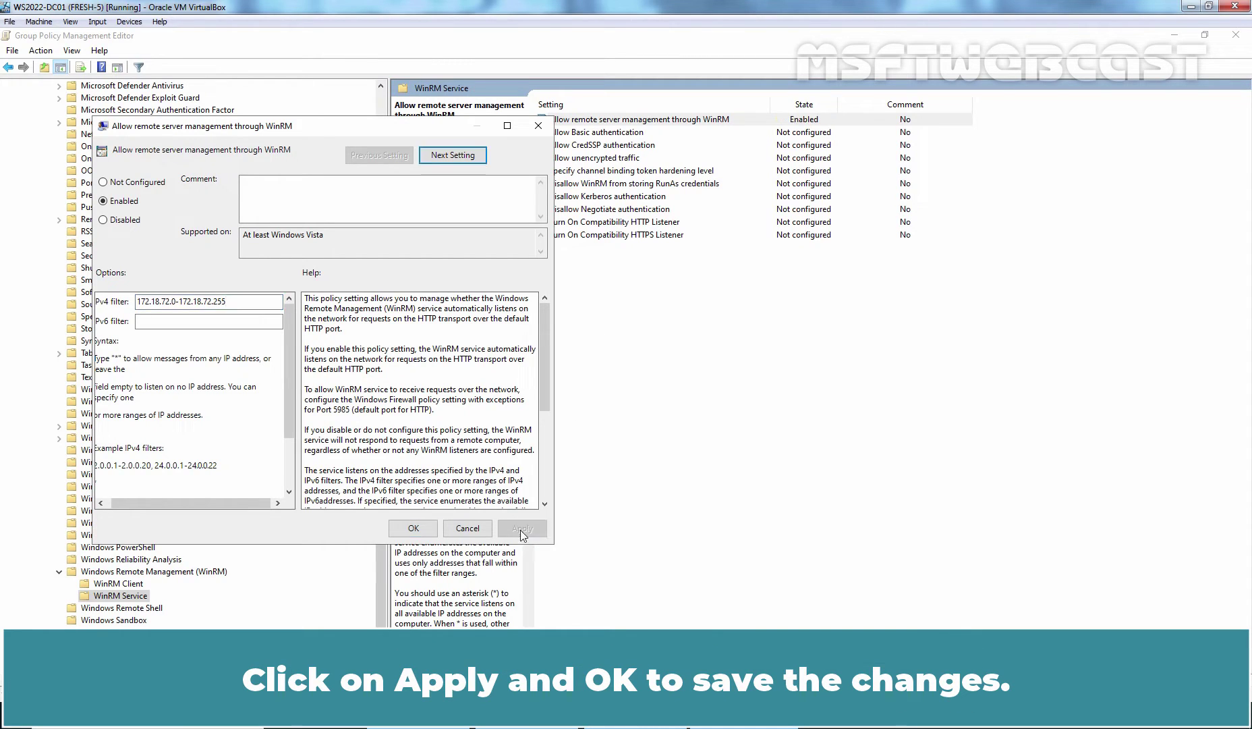
pyautogui.click(412, 529)
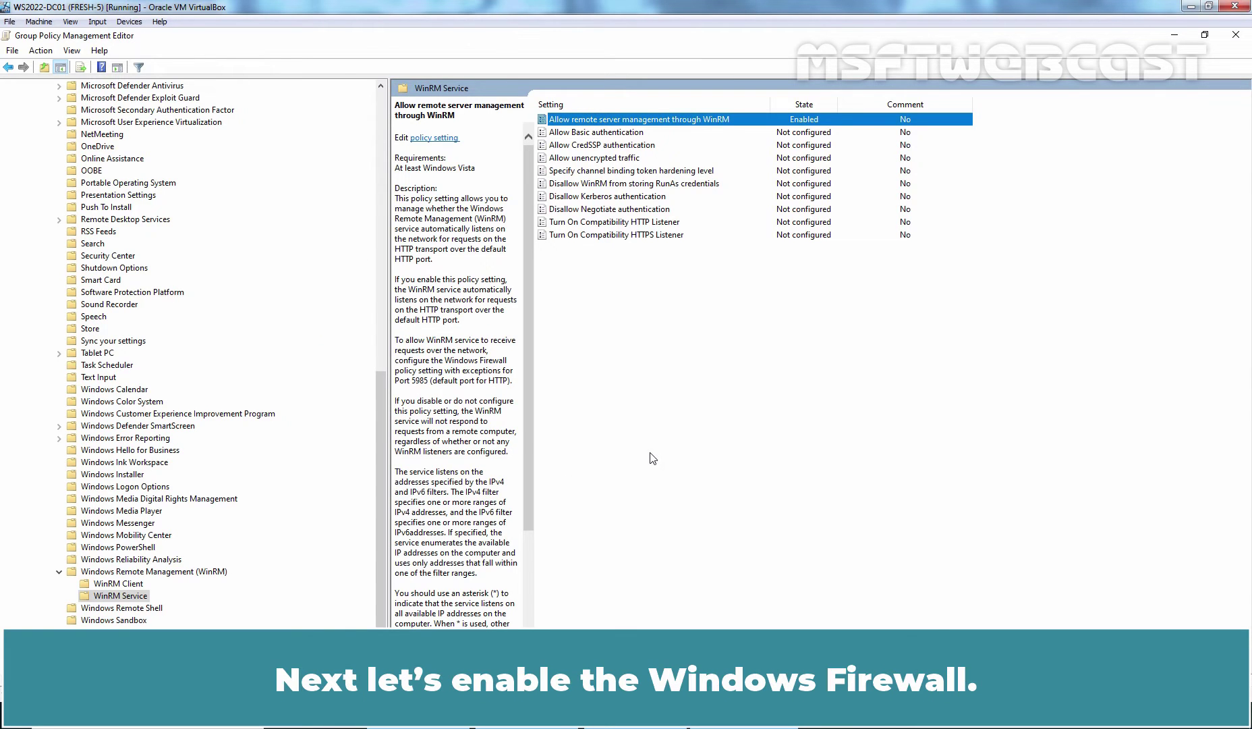
# Step: Collapse Administrative Templates and expand Windows Settings under Computer Configuration policies
pyautogui.moveTo(381, 387); pyautogui.dragTo(389, 103)
pyautogui.click(33, 146)
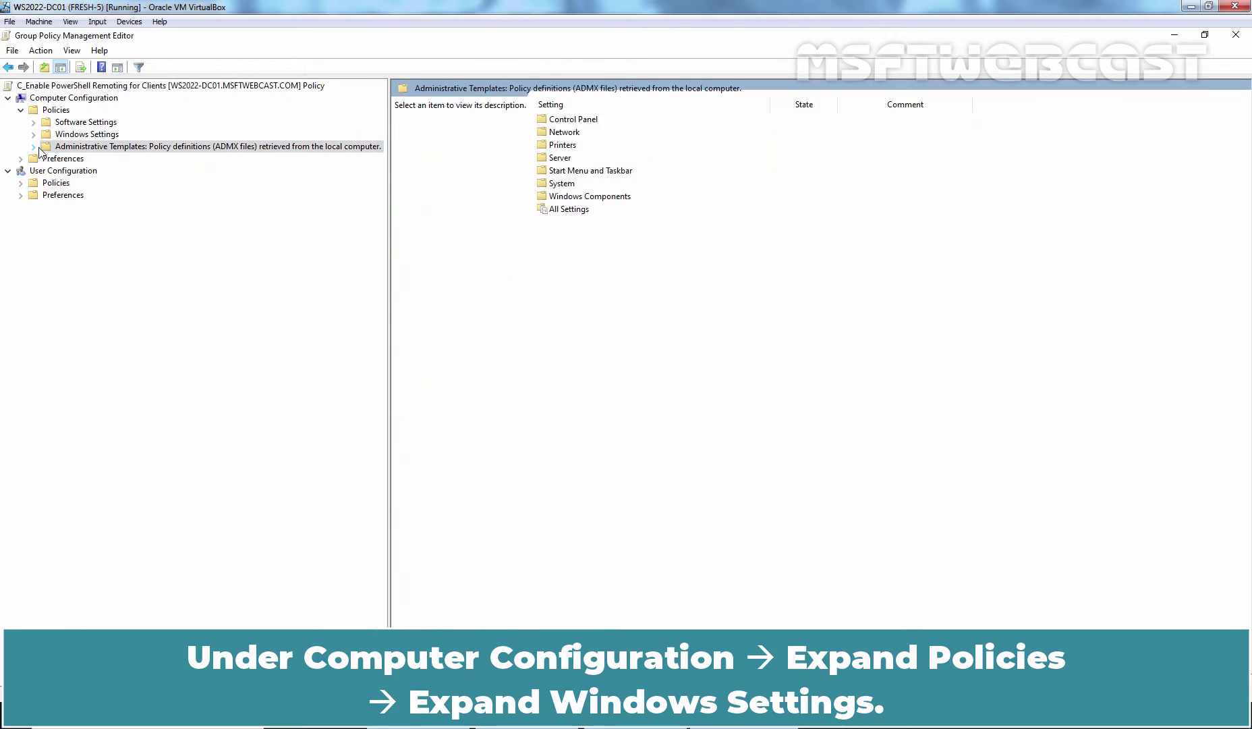
pyautogui.click(73, 98)
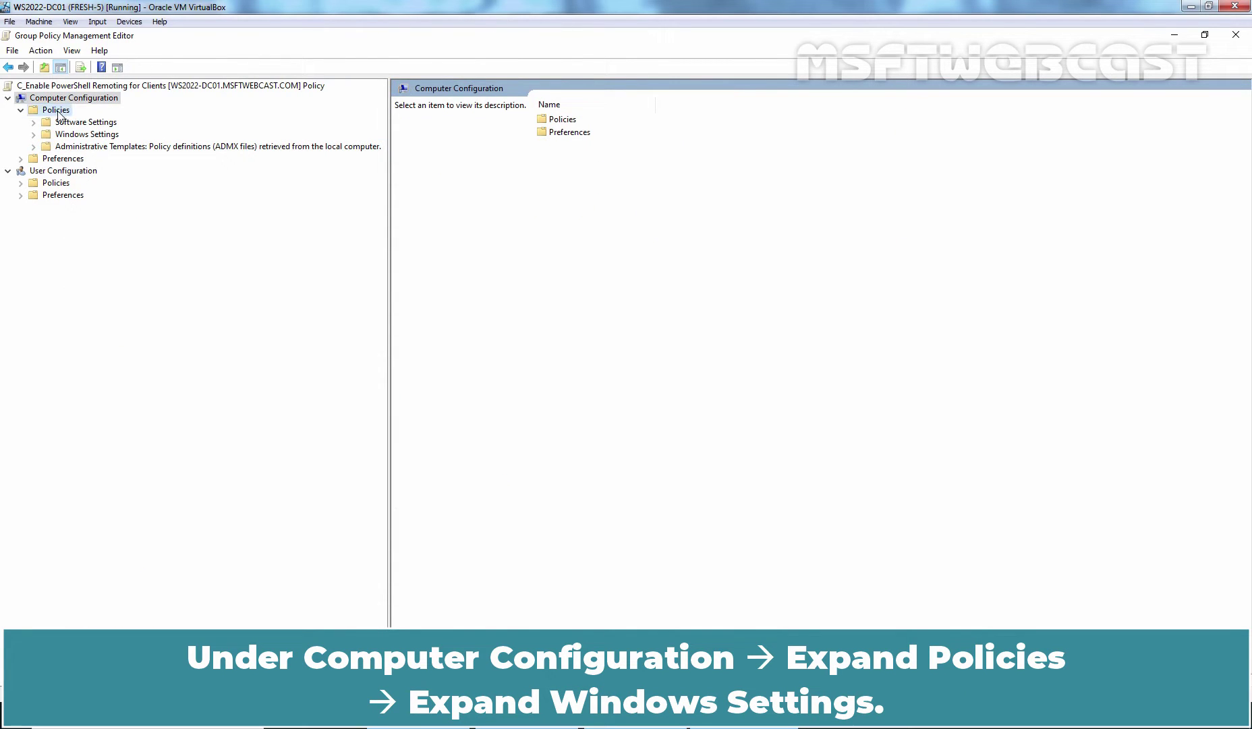
pyautogui.click(57, 111)
pyautogui.click(80, 135)
pyautogui.doubleClick(80, 134)
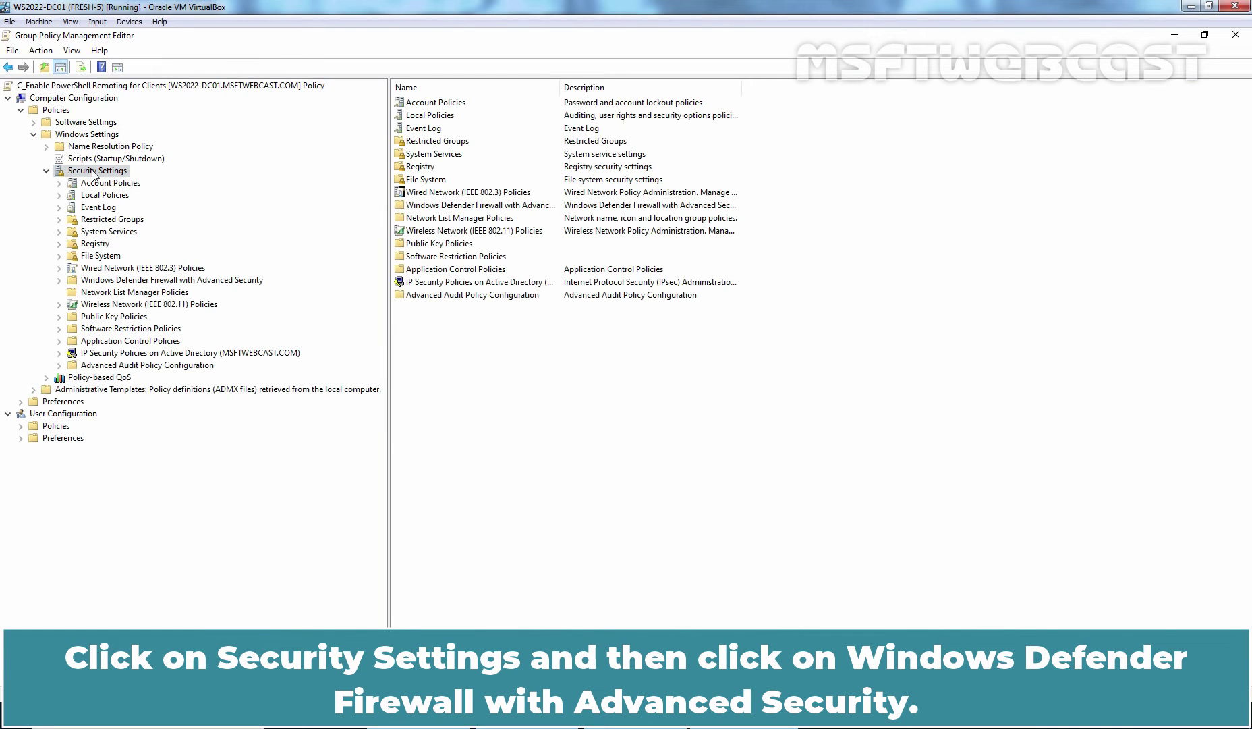
# Step: Expand Windows Defender Firewall with Advanced Security down to Inbound Rules and bring up its actions
pyautogui.click(127, 280)
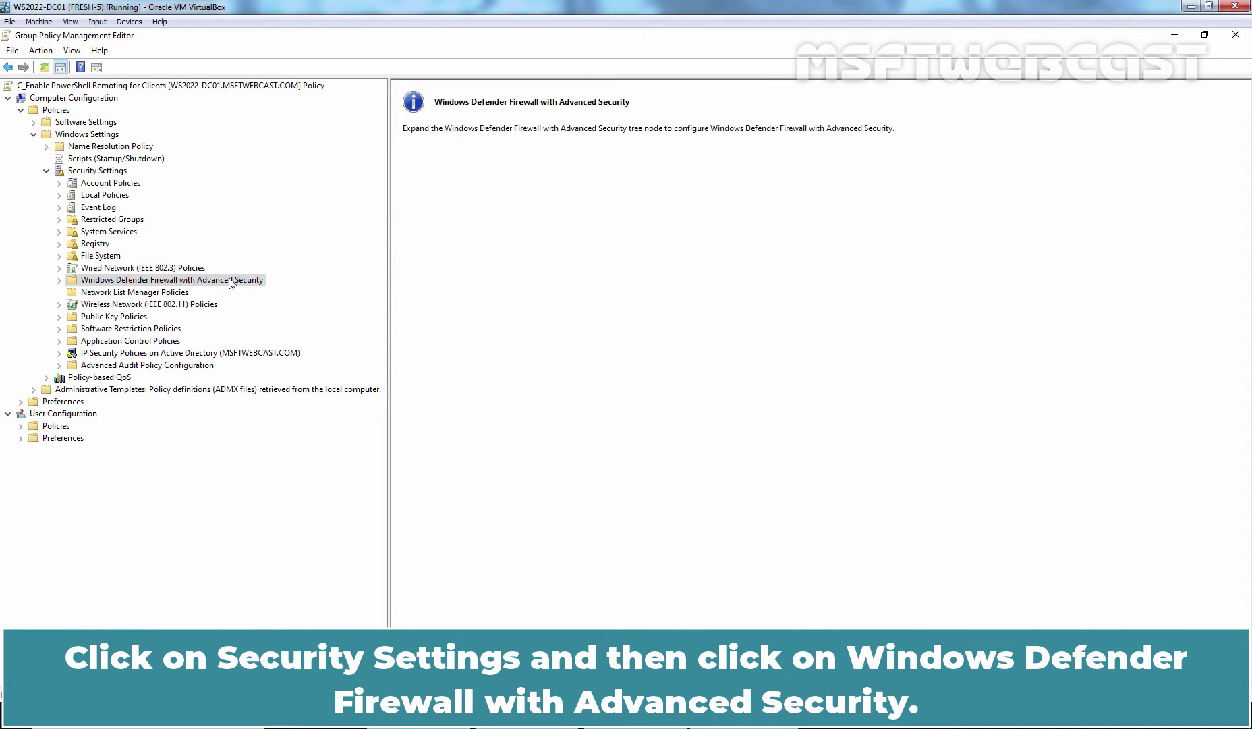
pyautogui.click(59, 279)
pyautogui.doubleClick(133, 292)
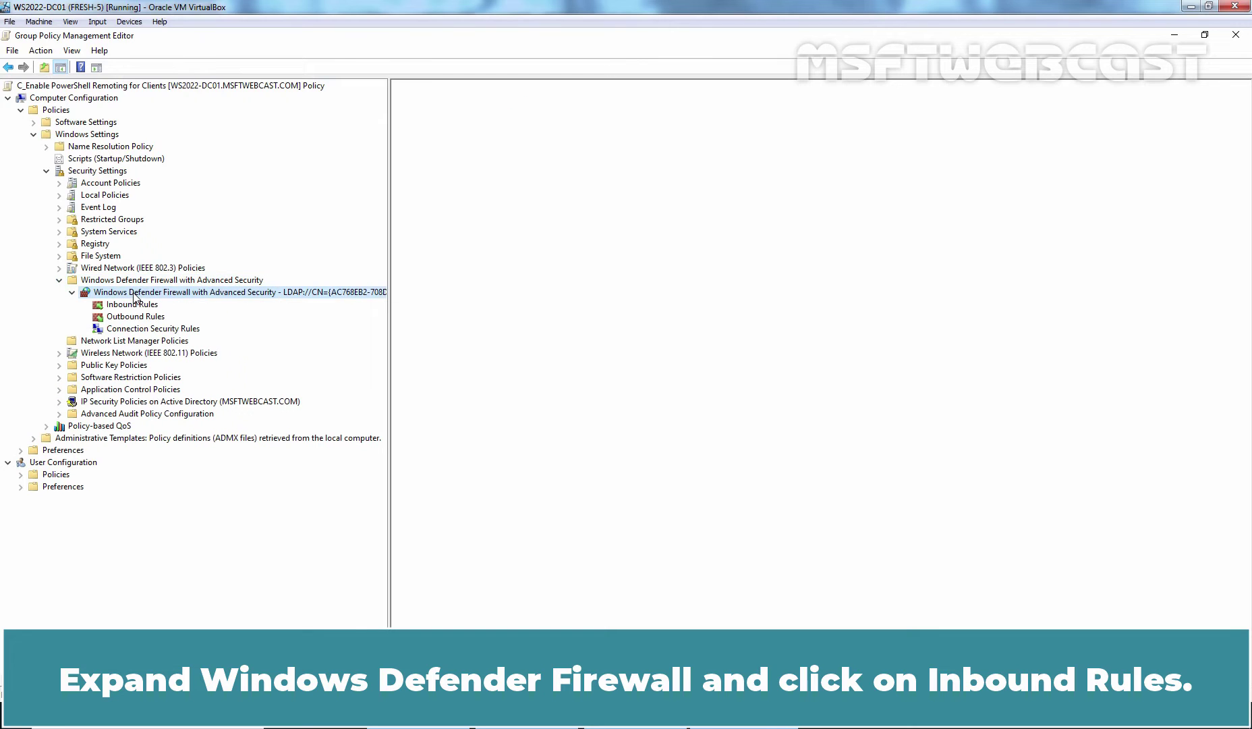
pyautogui.click(133, 304)
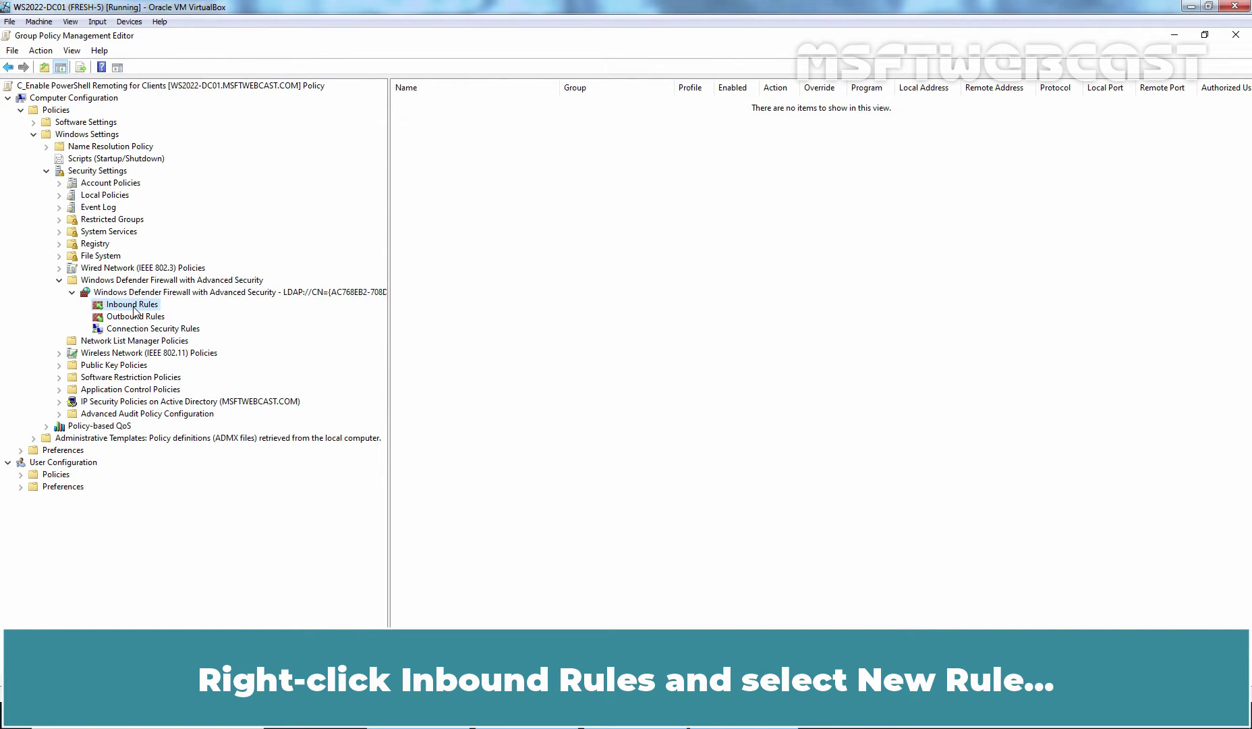
pyautogui.rightClick(135, 309)
# Step: Start a new inbound rule from the predefined Windows Remote Management group
pyautogui.click(184, 315)
pyautogui.click(267, 314)
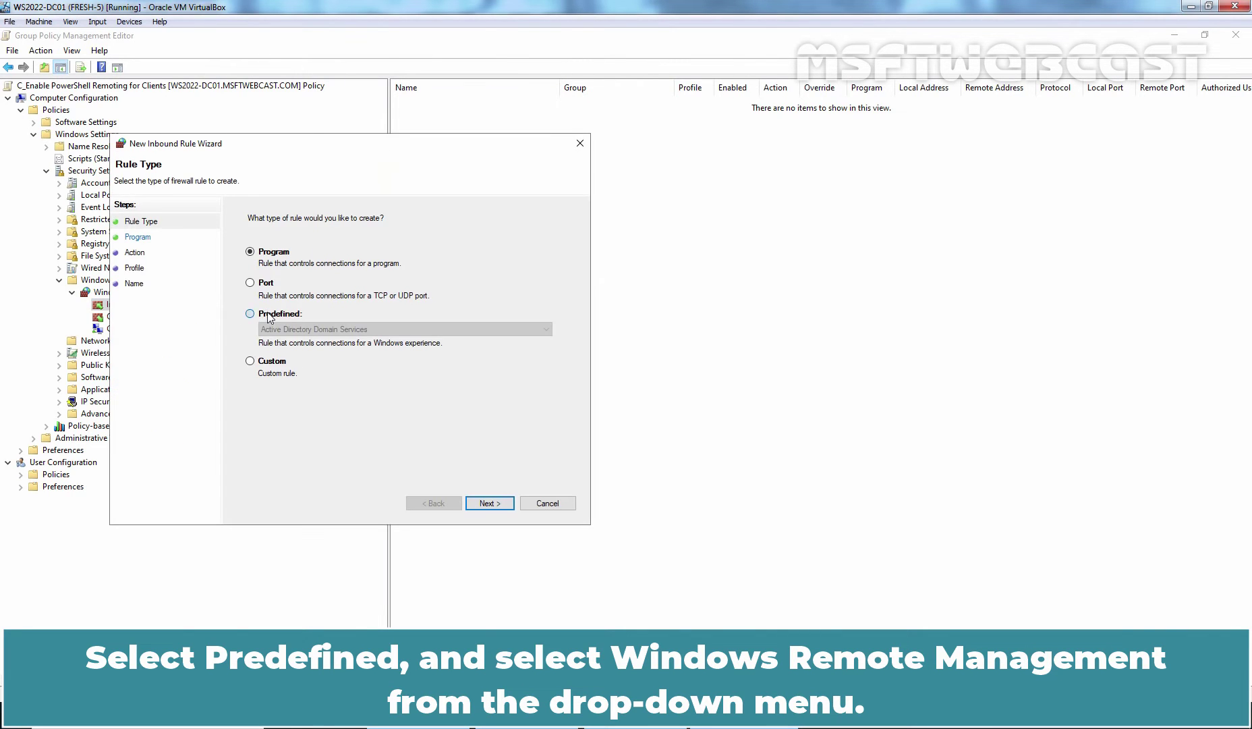
pyautogui.click(319, 330)
pyautogui.scroll(-5, 359, 465)
pyautogui.scroll(-3, 359, 465)
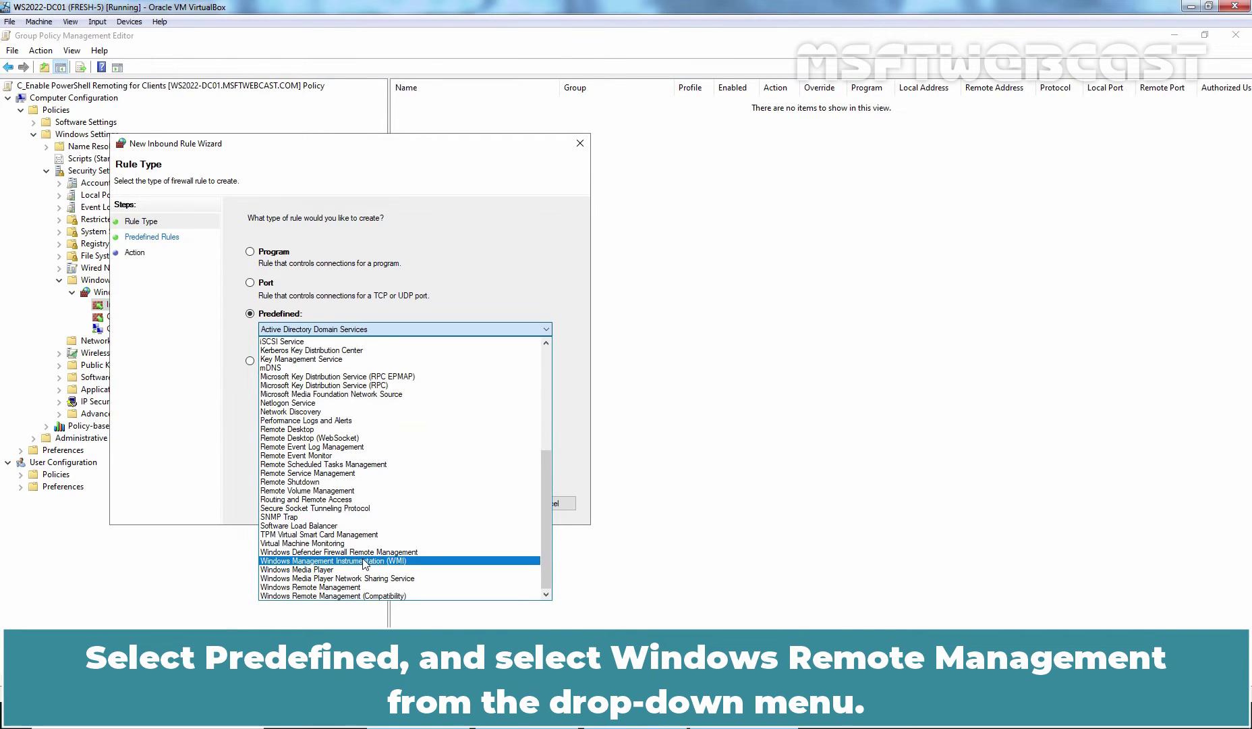
pyautogui.click(360, 587)
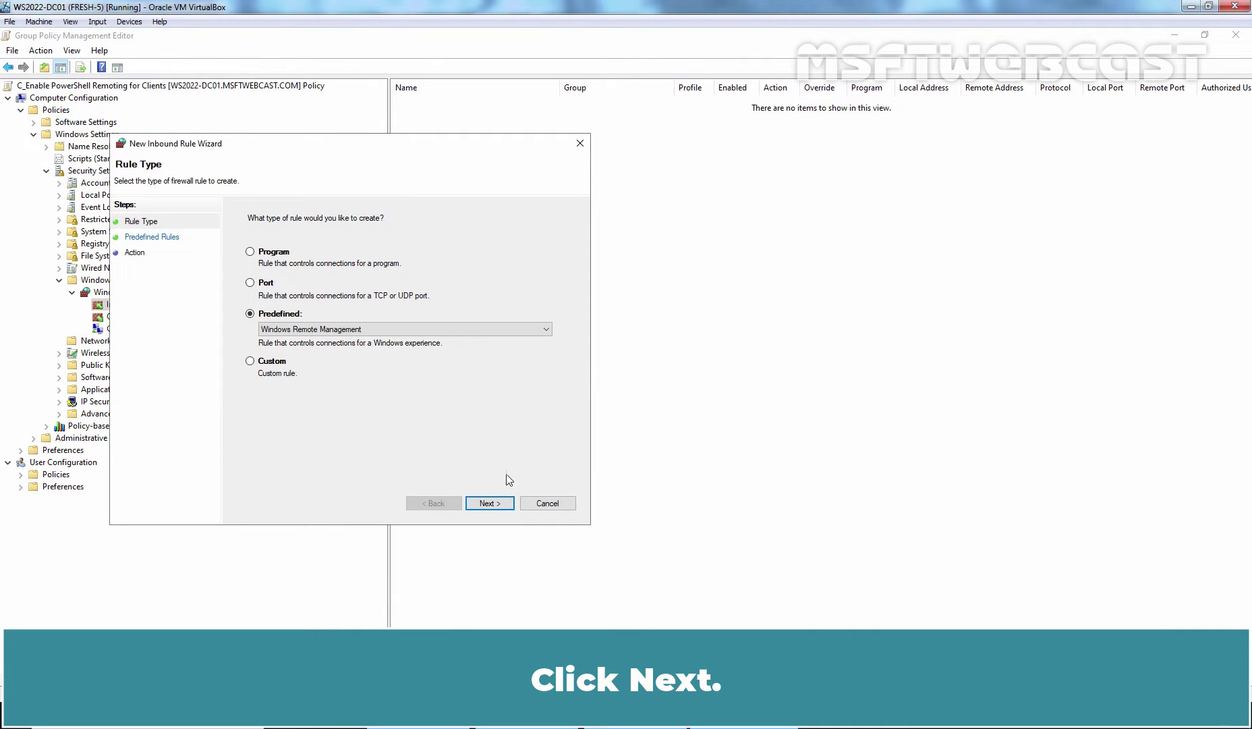
pyautogui.click(489, 506)
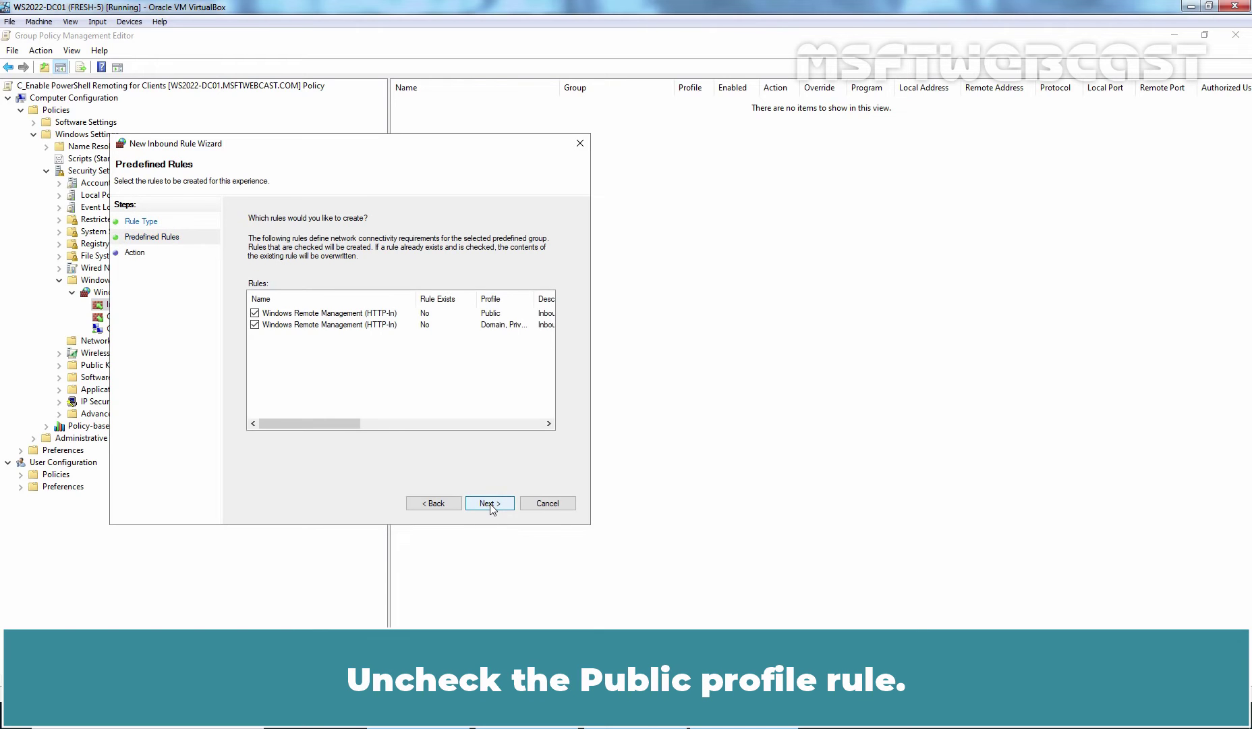
# Step: Exclude the Public-profile rule and finish the allowed Windows Remote Management (HTTP-In) rule
pyautogui.click(255, 314)
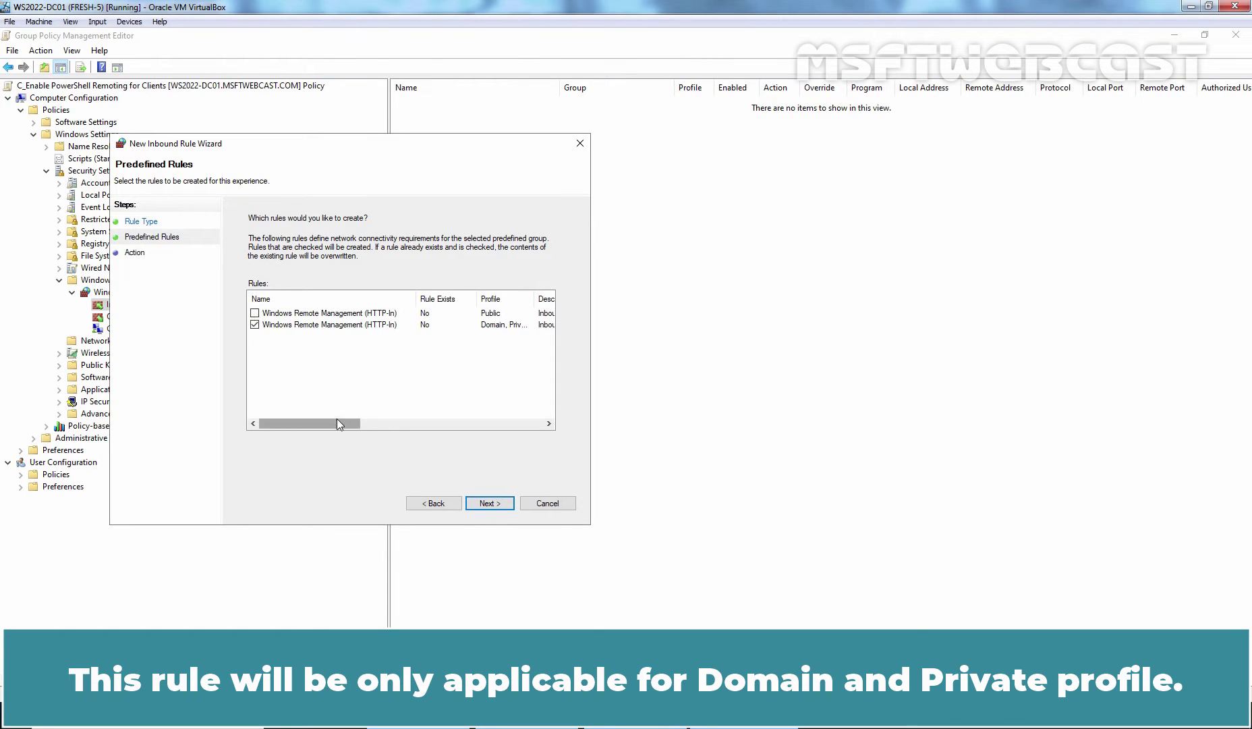
pyautogui.moveTo(337, 422); pyautogui.dragTo(365, 423)
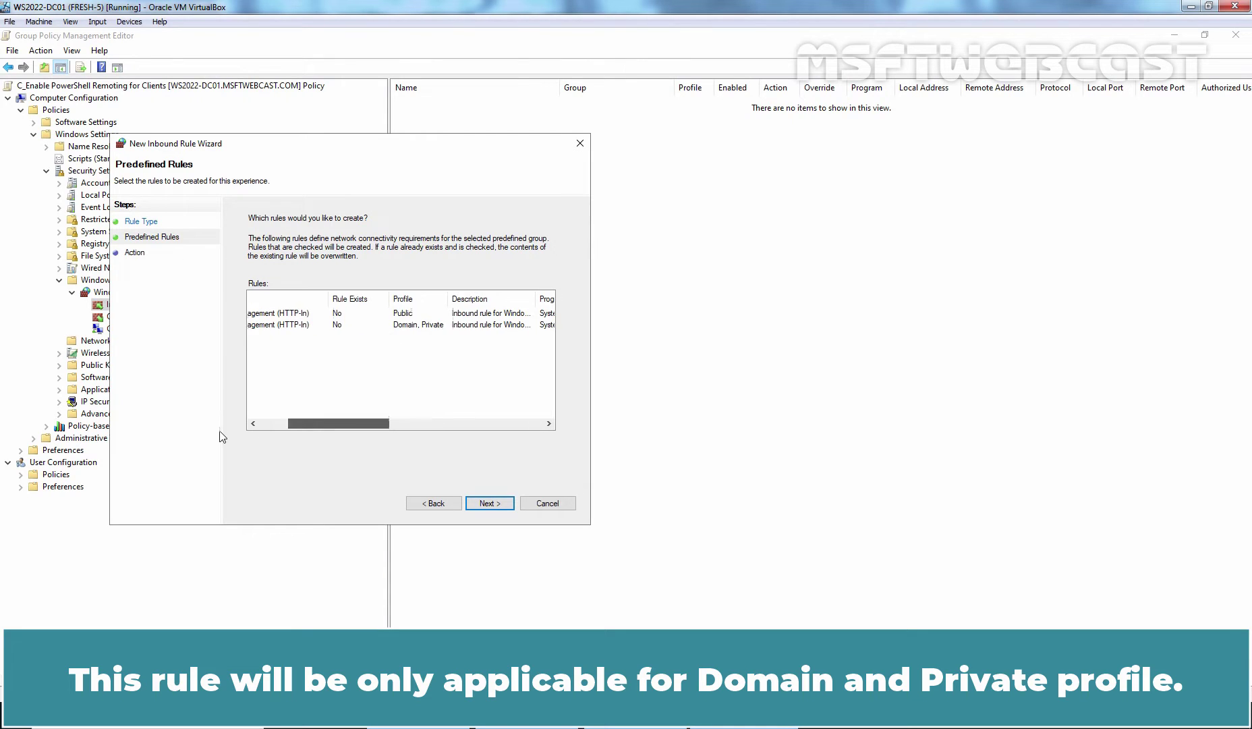
pyautogui.moveTo(298, 425); pyautogui.dragTo(241, 424)
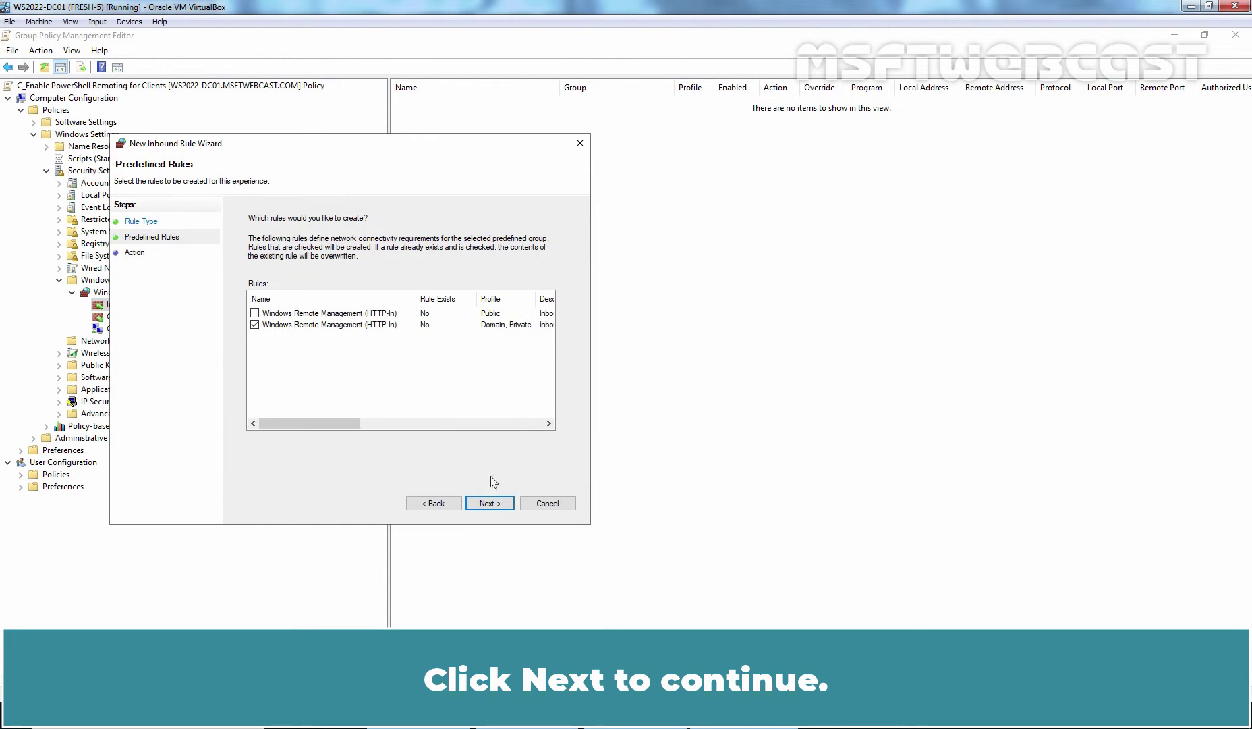
pyautogui.click(489, 505)
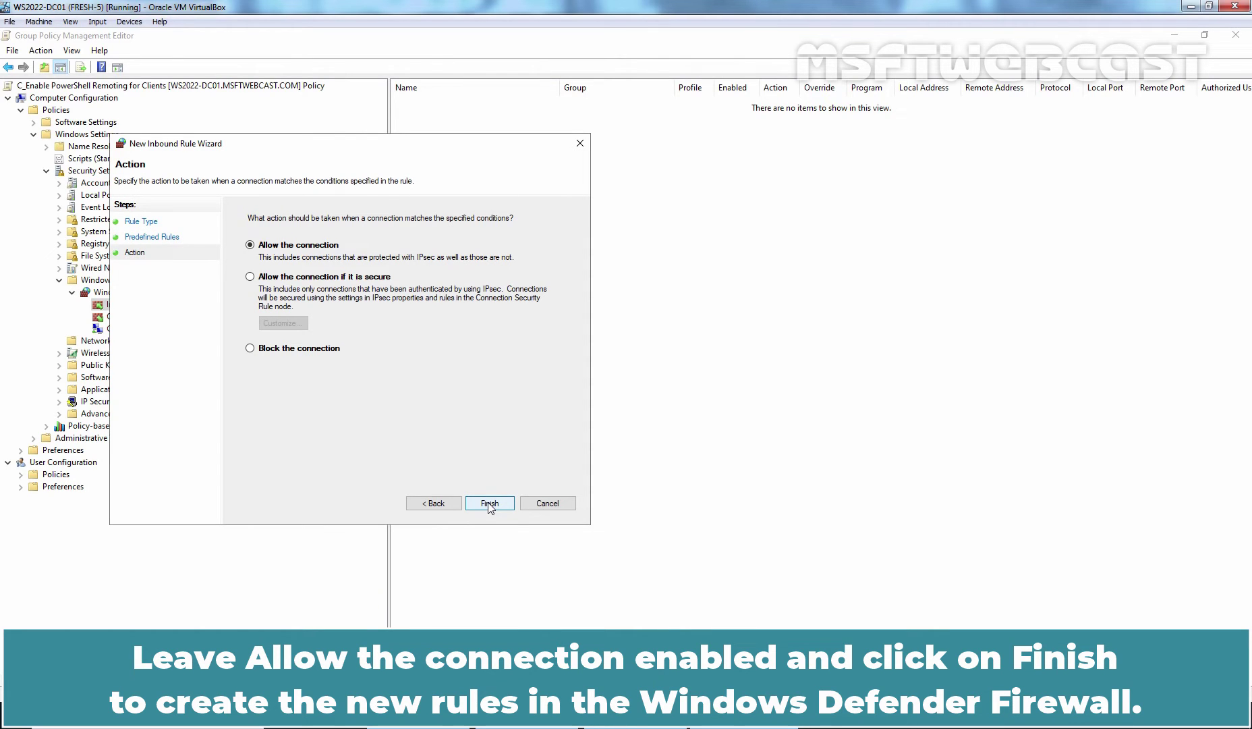
pyautogui.click(489, 504)
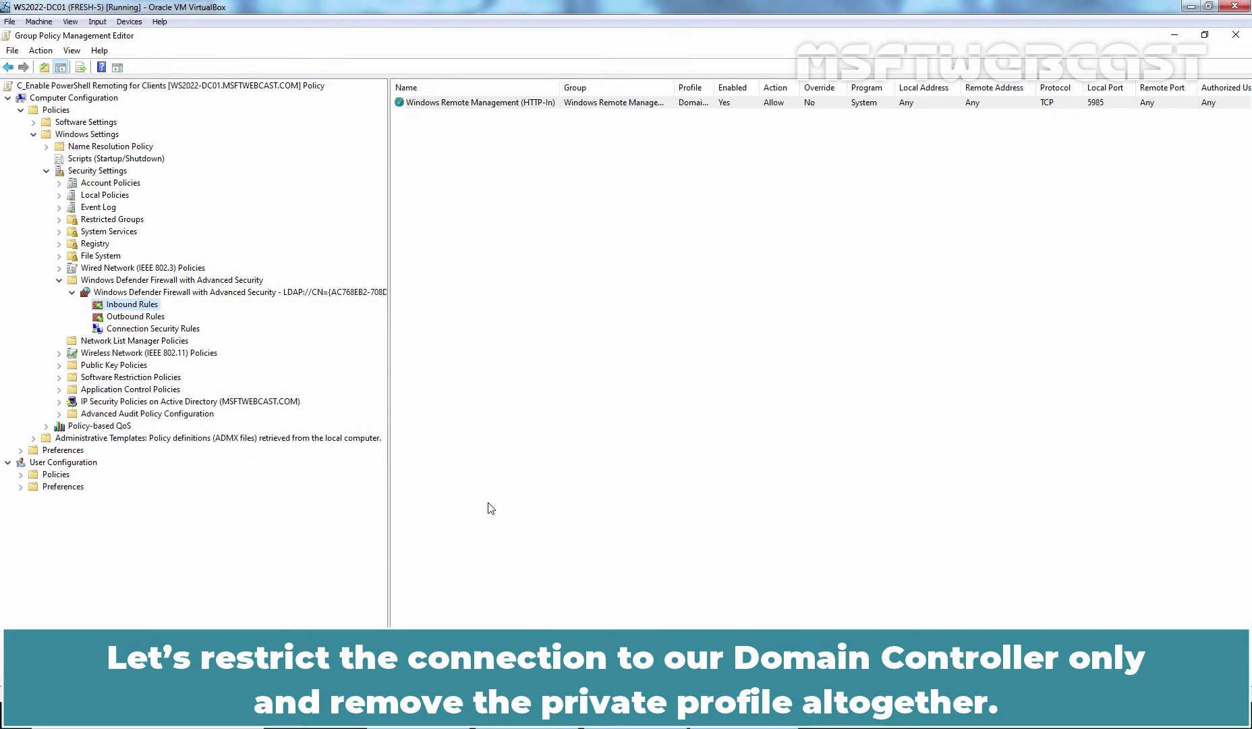
# Step: In the WinRM rule's properties, limit the remote IP address scope to 172.18.72.50
pyautogui.rightClick(473, 105)
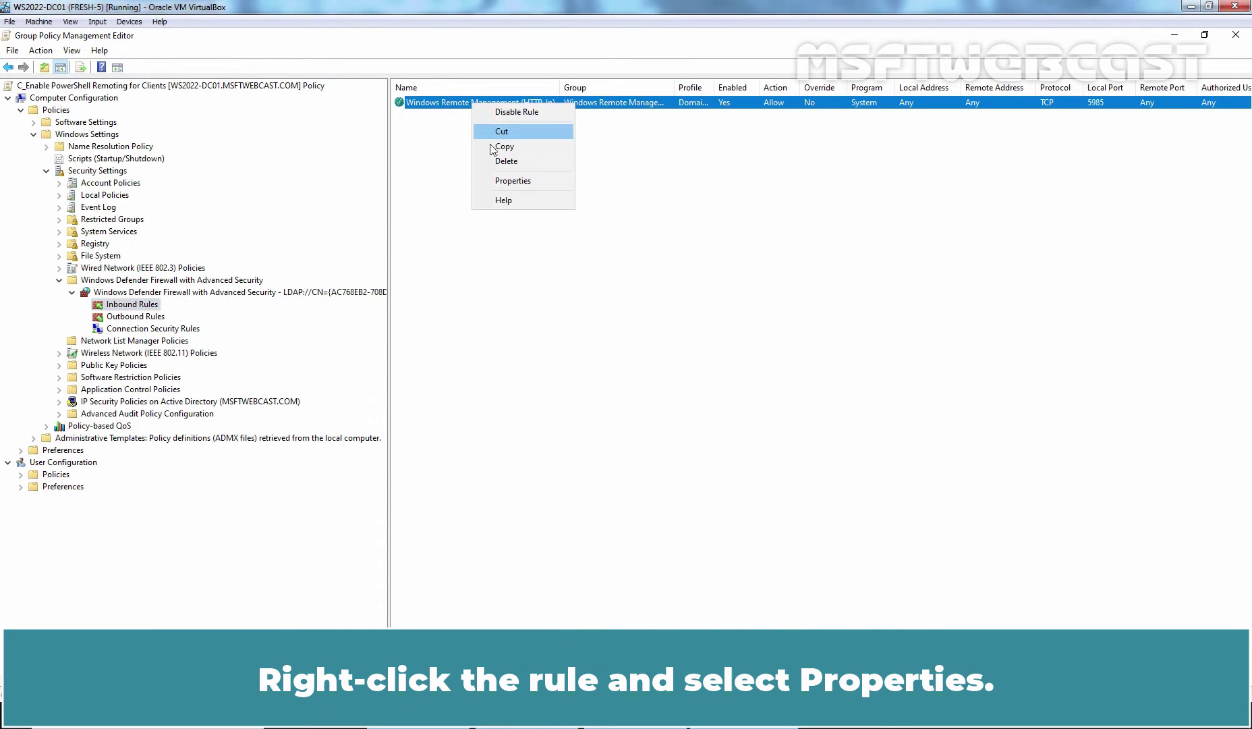
pyautogui.click(507, 181)
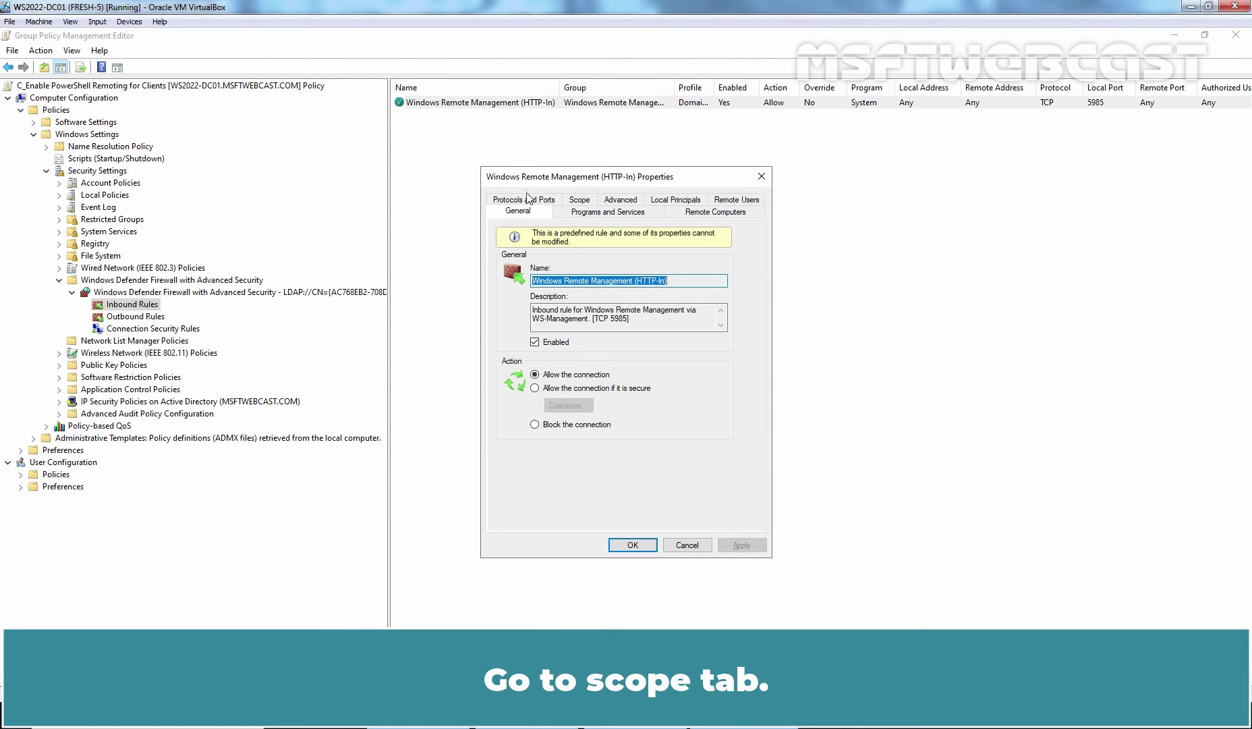
pyautogui.click(579, 202)
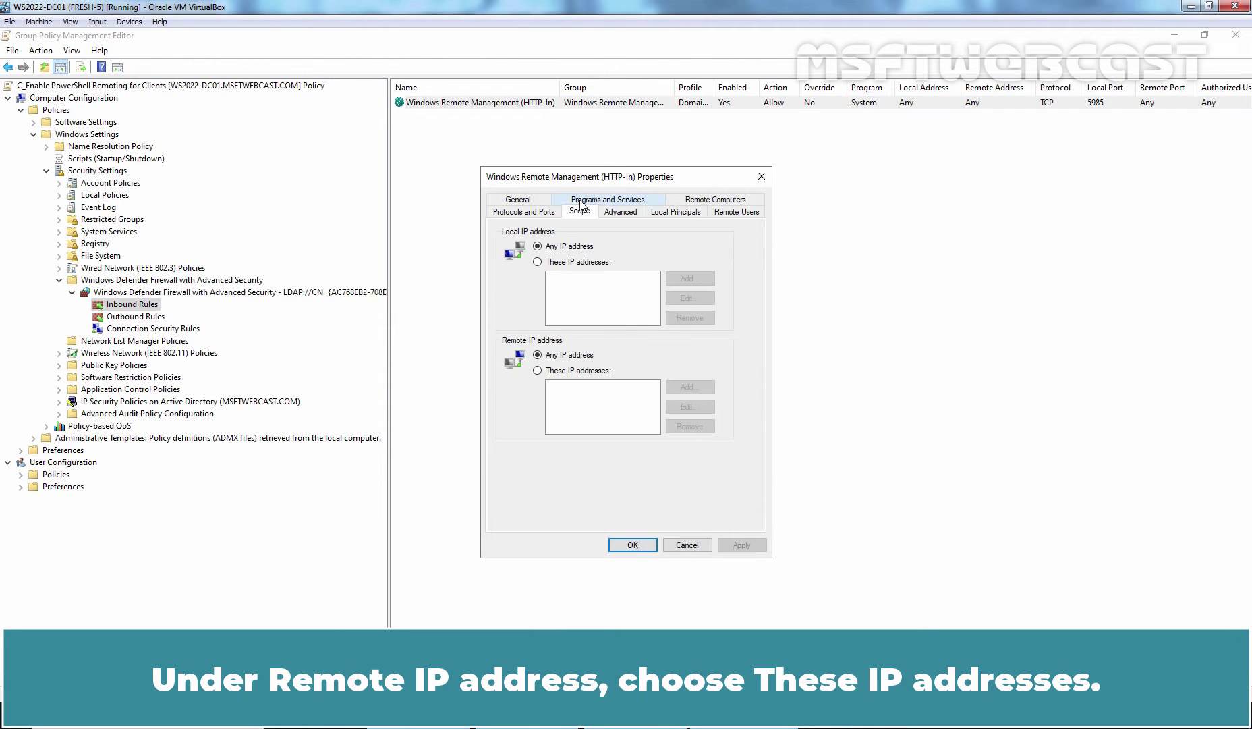
pyautogui.click(565, 371)
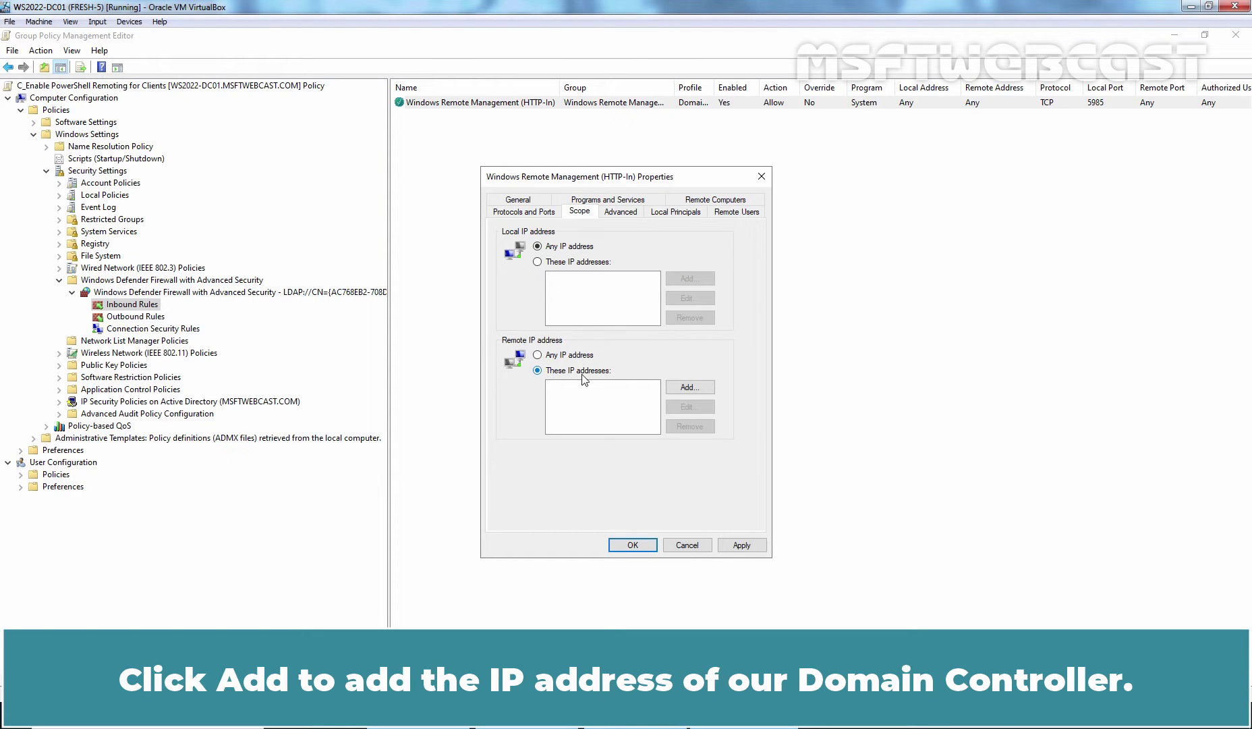
pyautogui.click(688, 388)
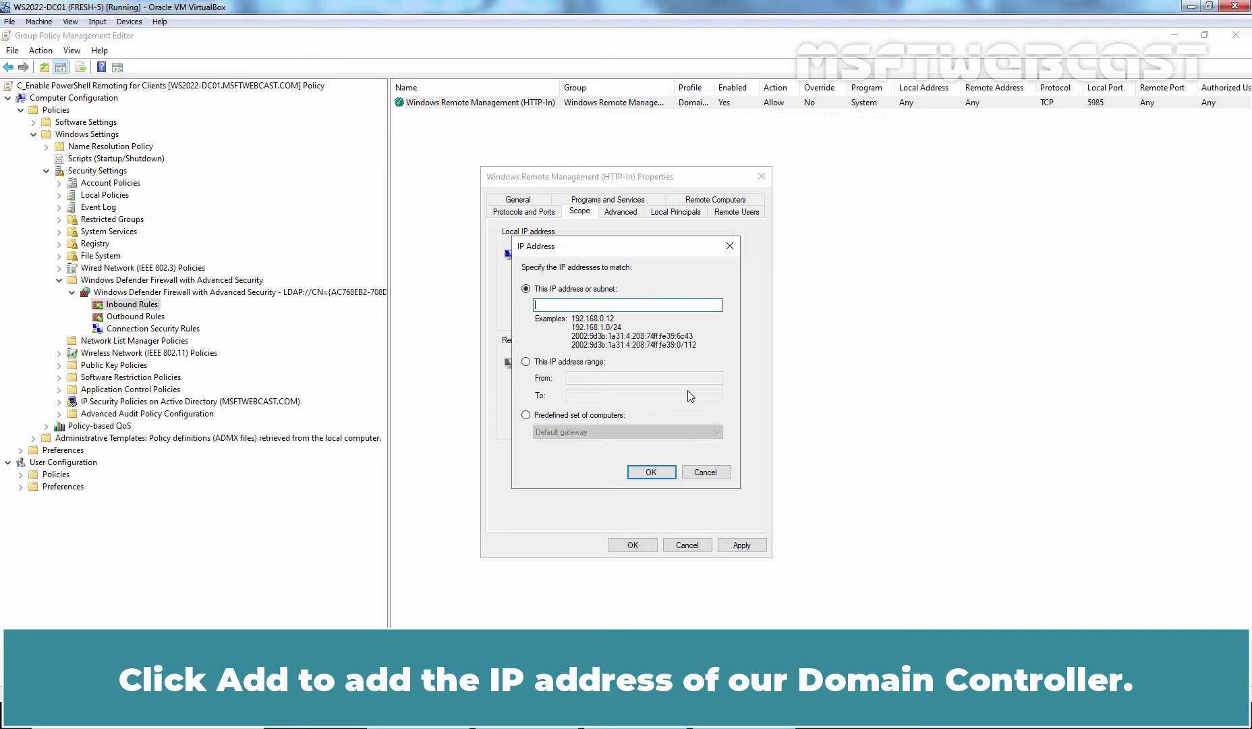
pyautogui.write('172.18.72')
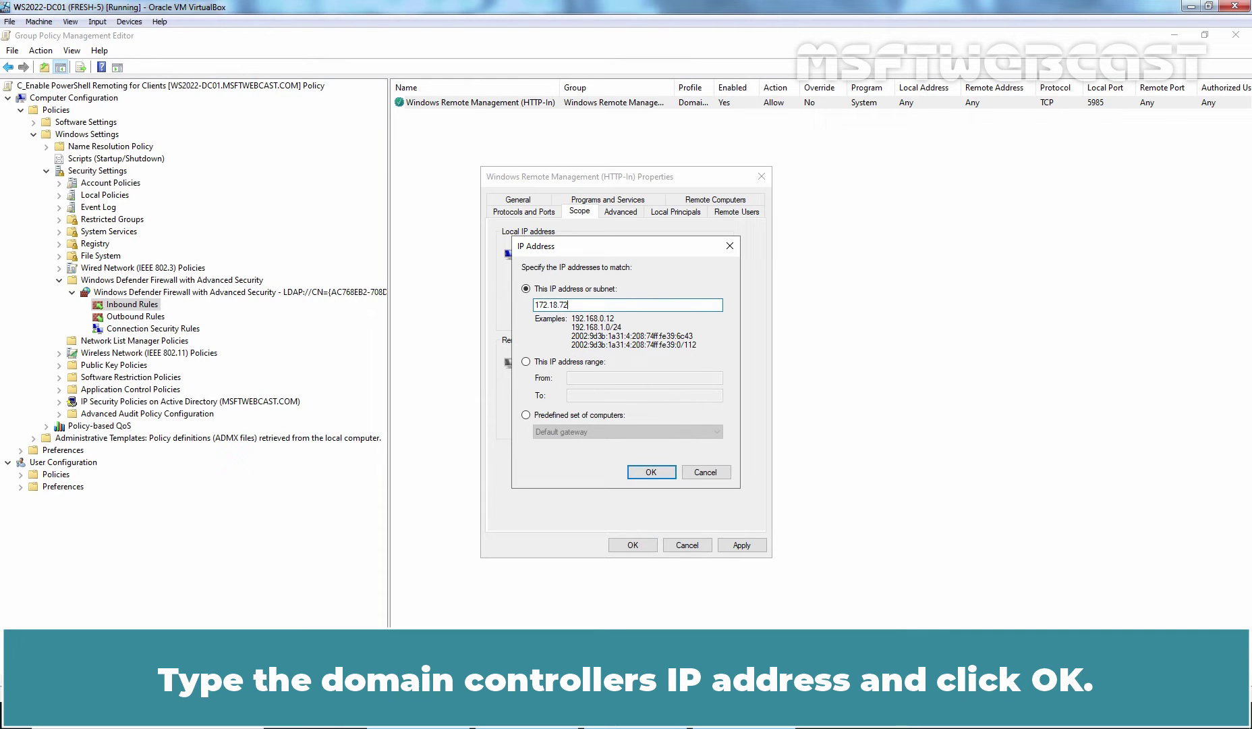
pyautogui.write('.50')
pyautogui.click(651, 471)
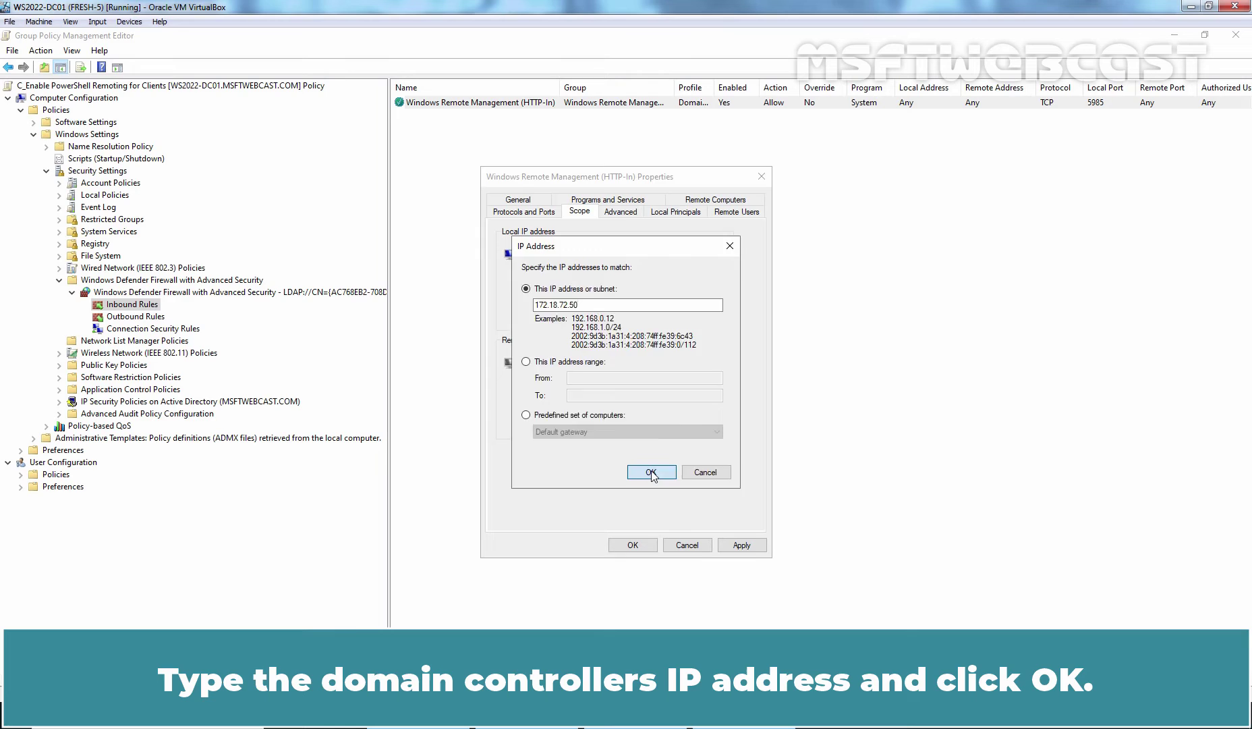
# Step: Keep only the Domain profile on the Advanced tab and apply the rule changes
pyautogui.click(626, 213)
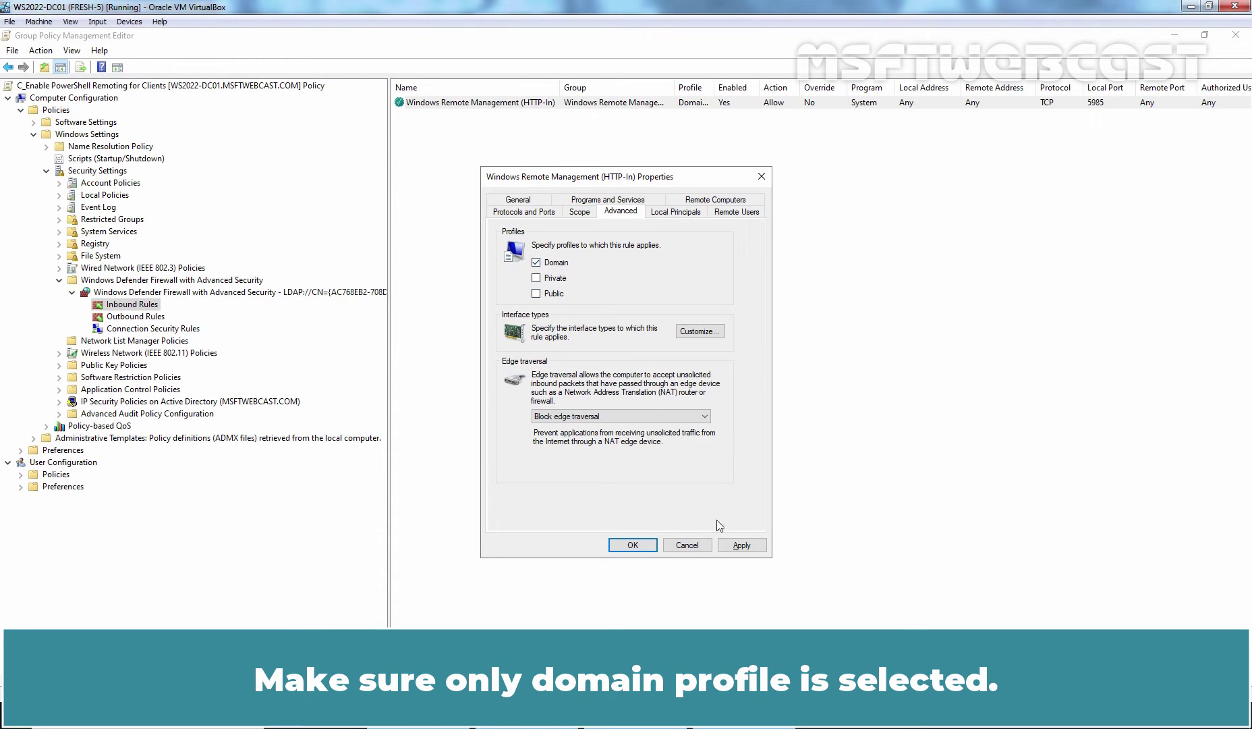
pyautogui.click(741, 544)
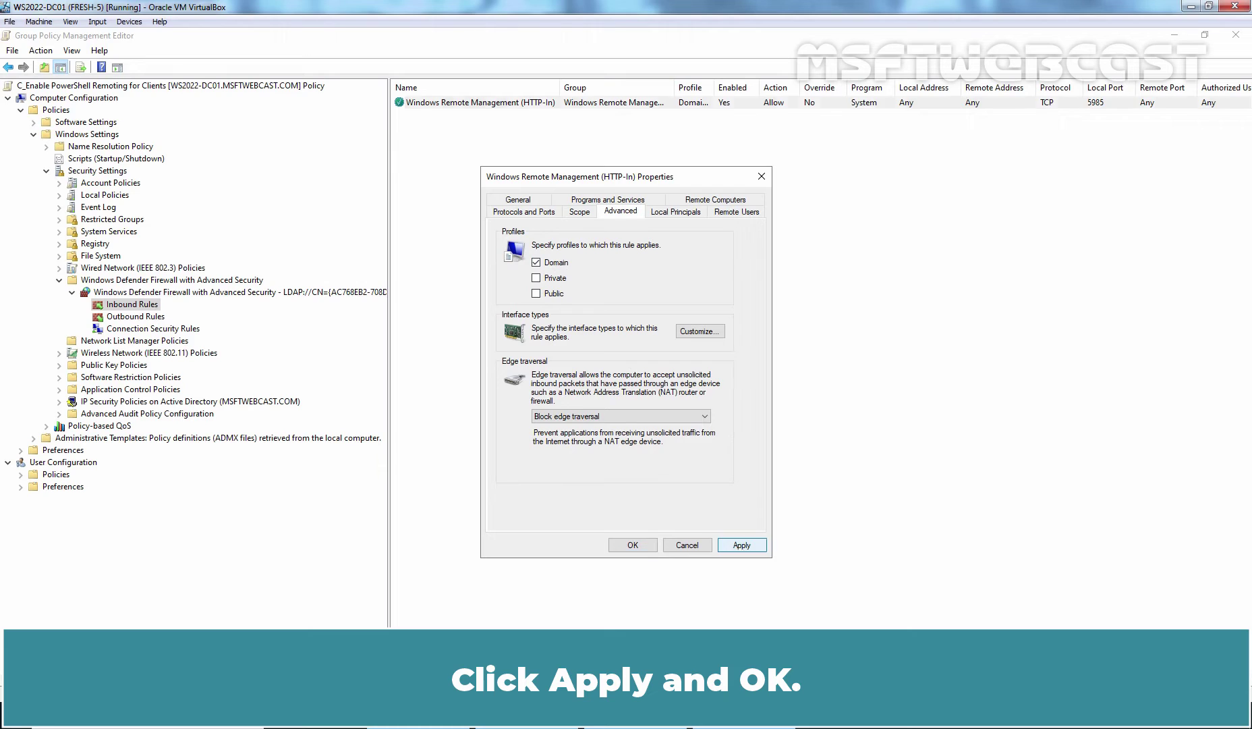
pyautogui.click(634, 546)
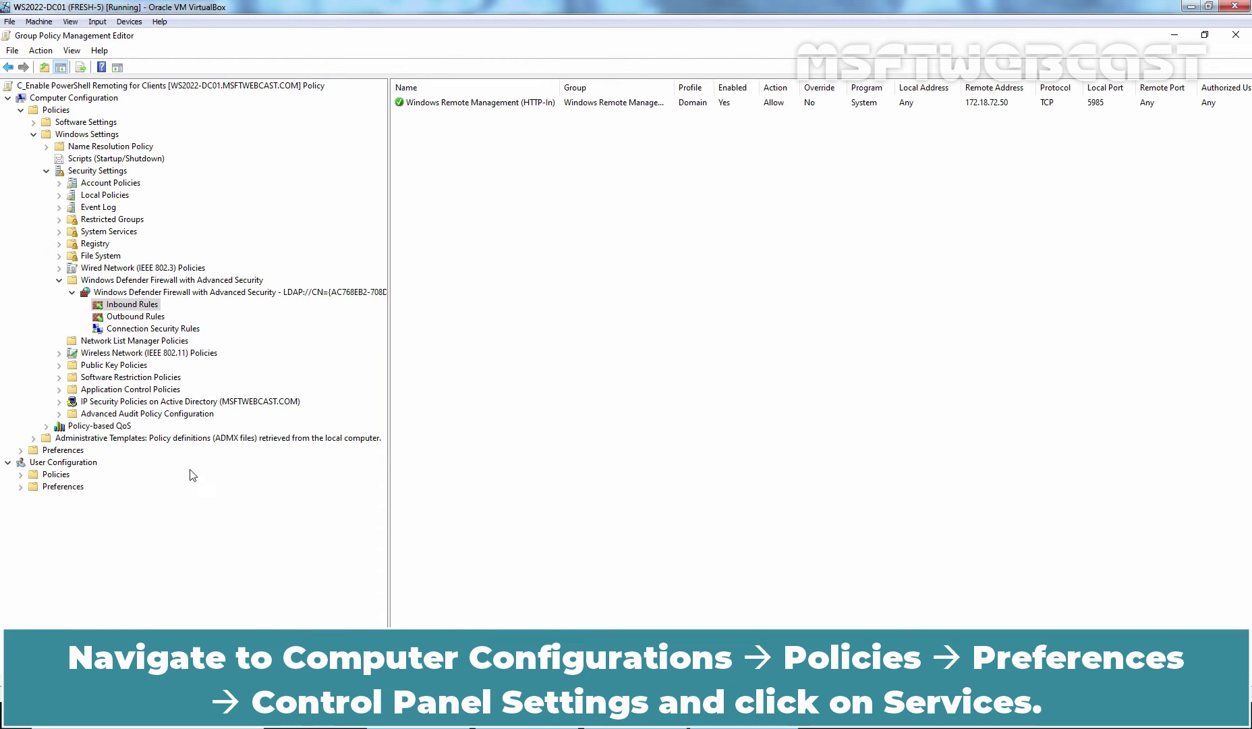
# Step: Expand Preferences > Control Panel Settings, select Services, and open its New submenu
pyautogui.doubleClick(72, 450)
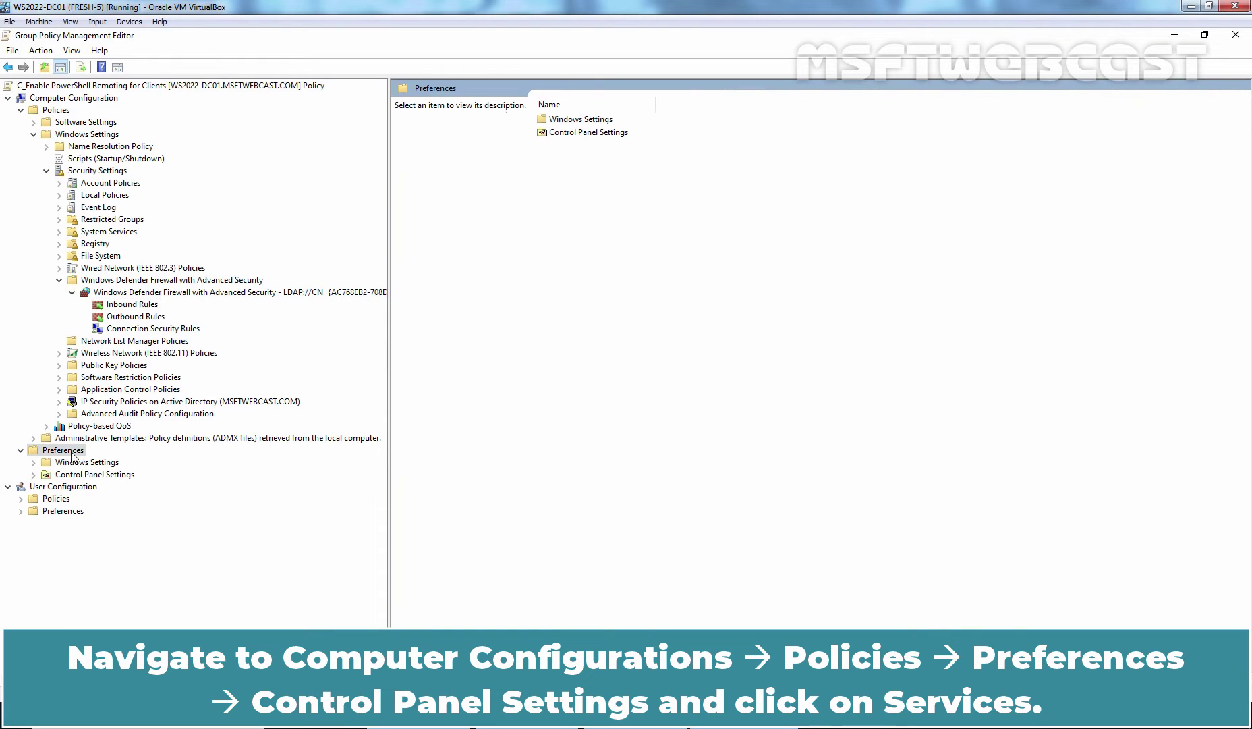
pyautogui.doubleClick(85, 475)
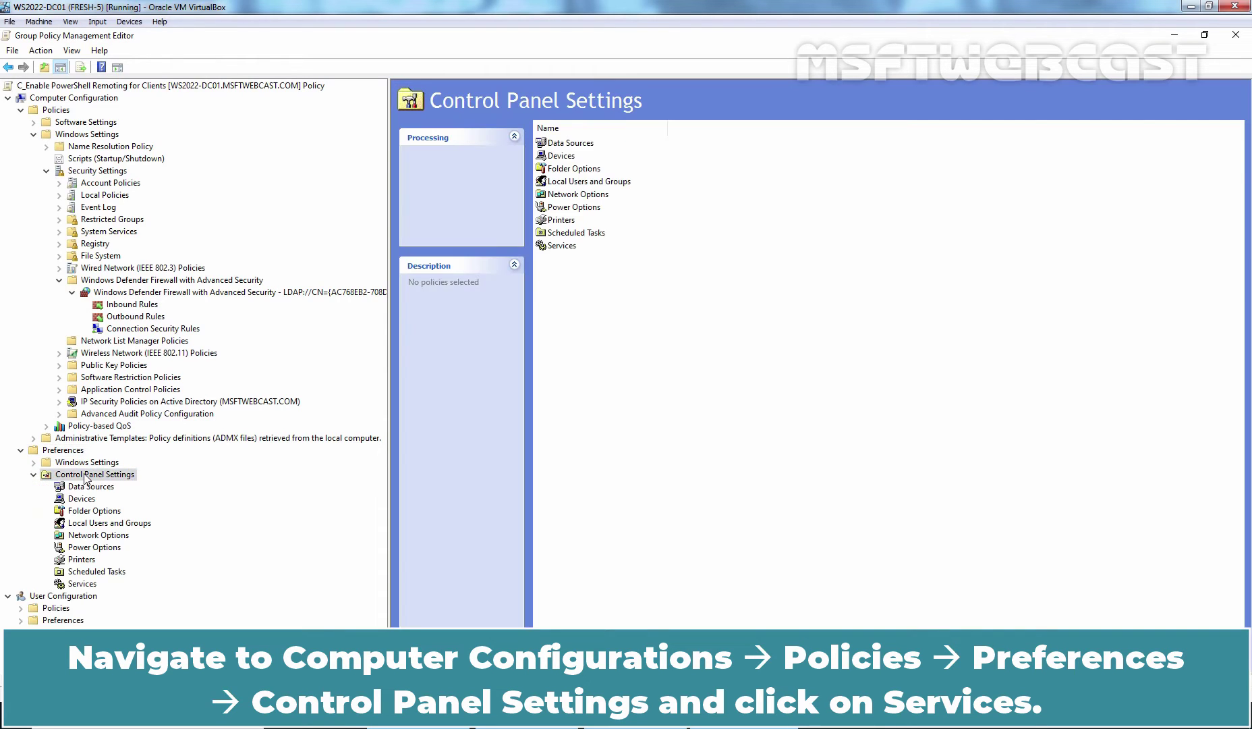
pyautogui.click(83, 584)
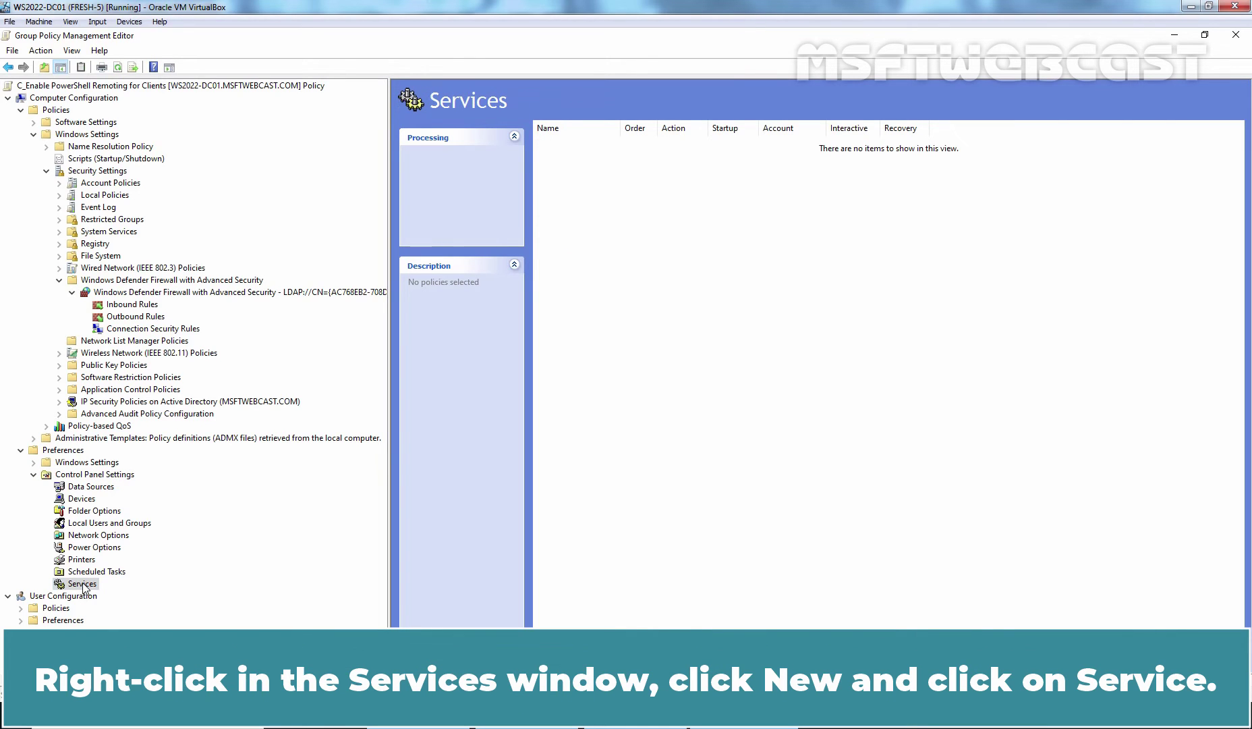
pyautogui.rightClick(82, 585)
pyautogui.moveTo(139, 454)
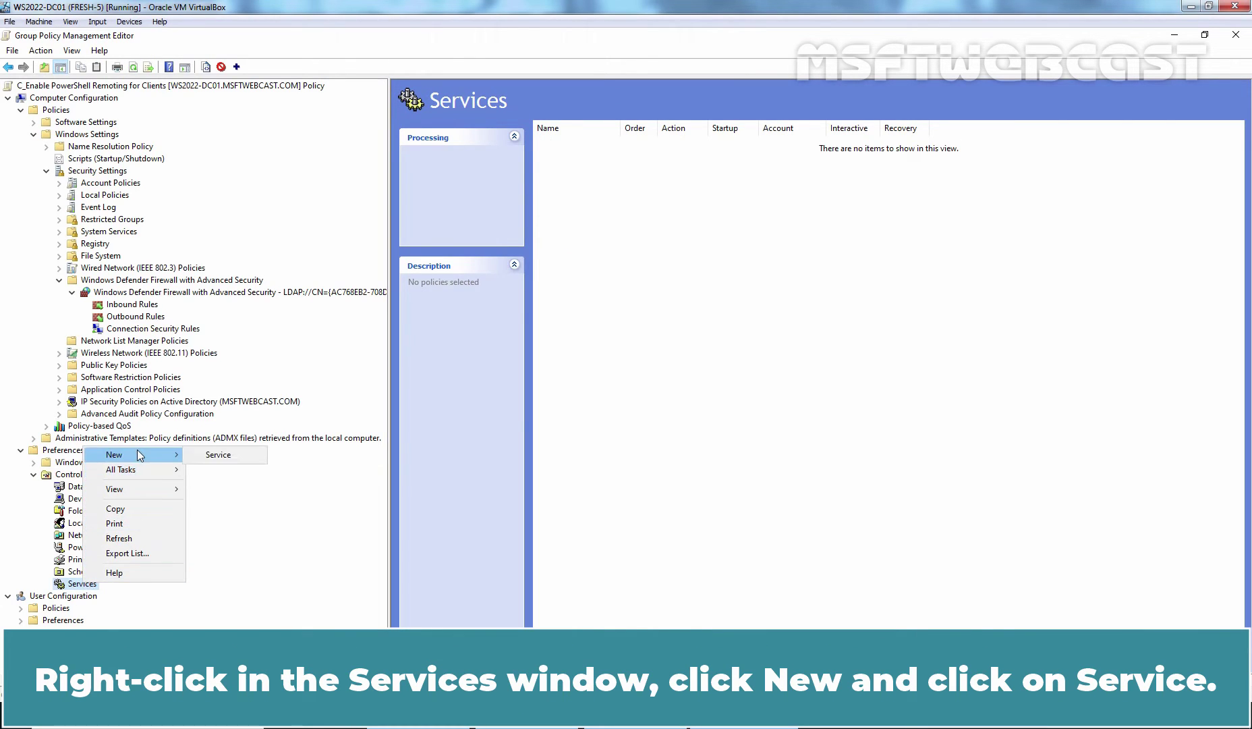
# Step: Create a new Service item for WinRM with startup Automatic (Delayed Start)
pyautogui.click(241, 454)
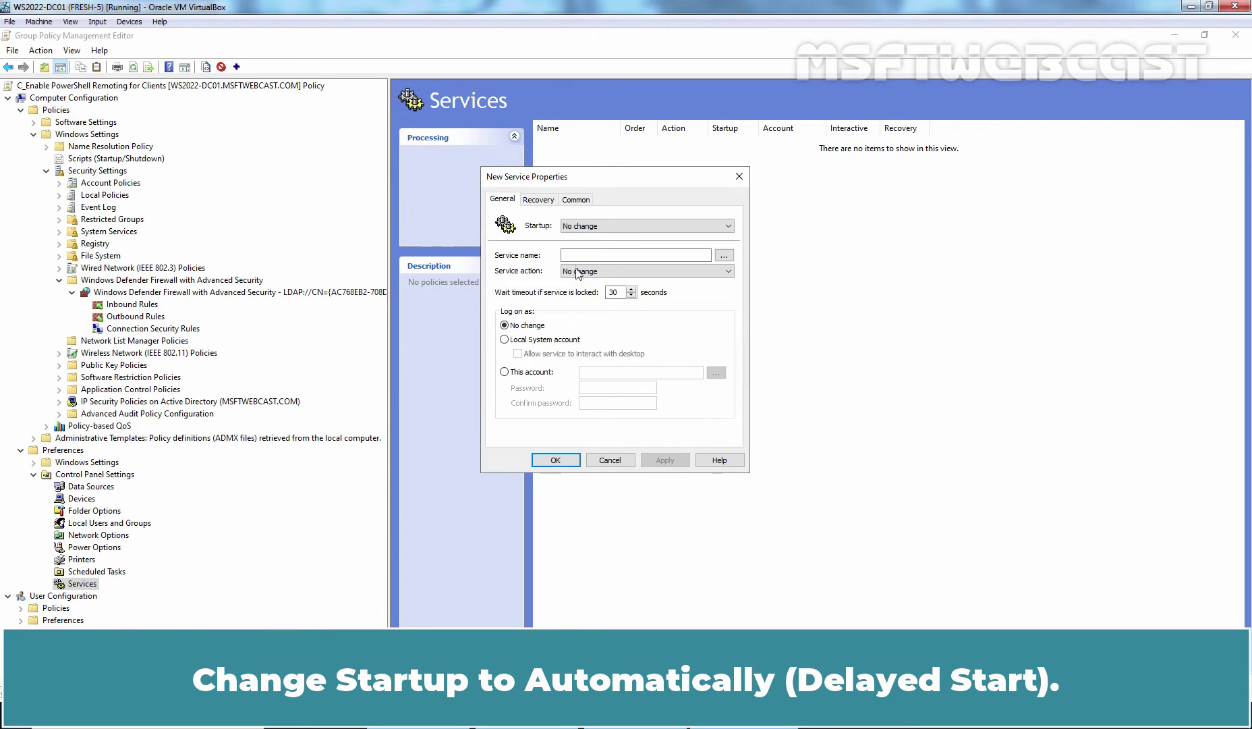
pyautogui.click(587, 226)
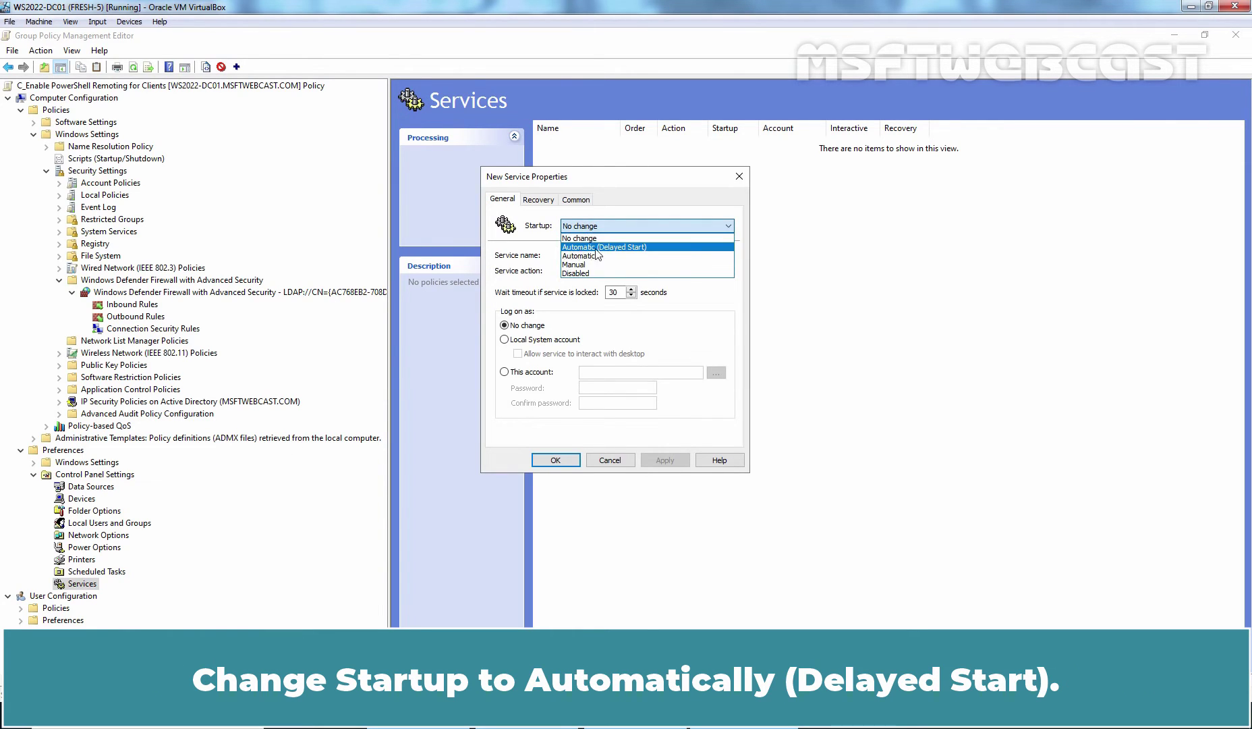
pyautogui.click(574, 247)
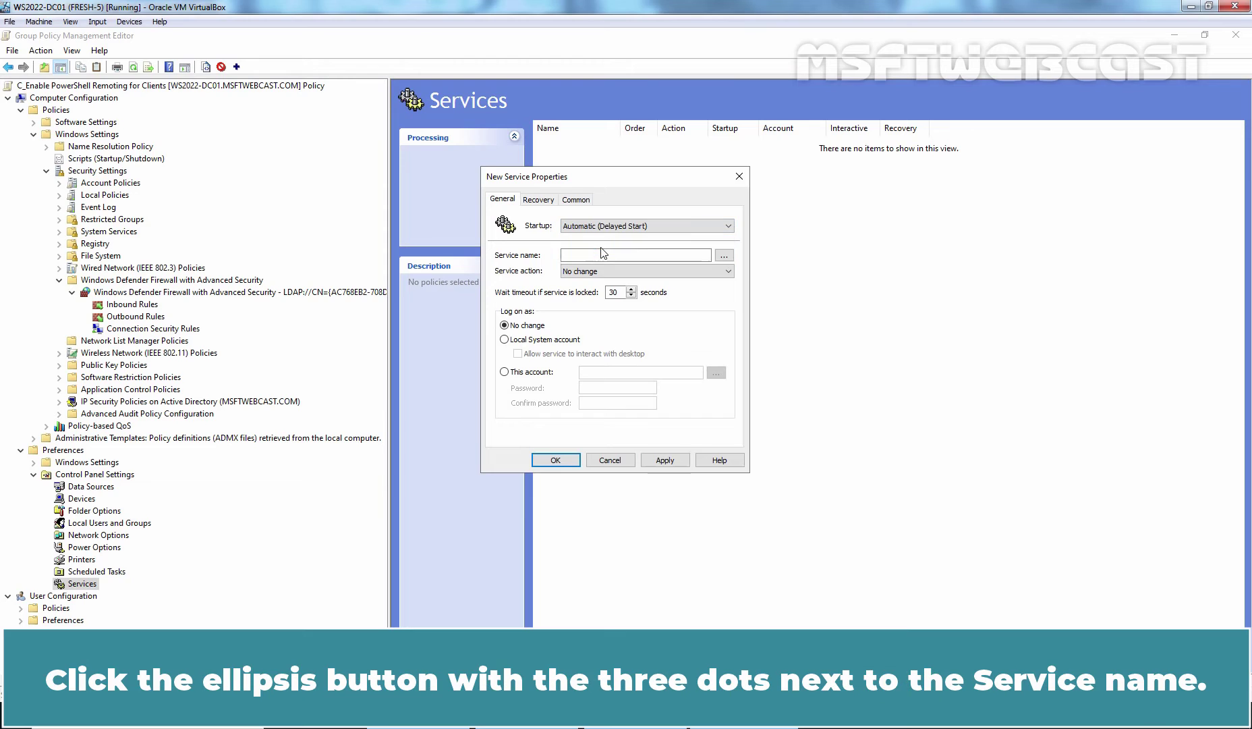
pyautogui.click(724, 255)
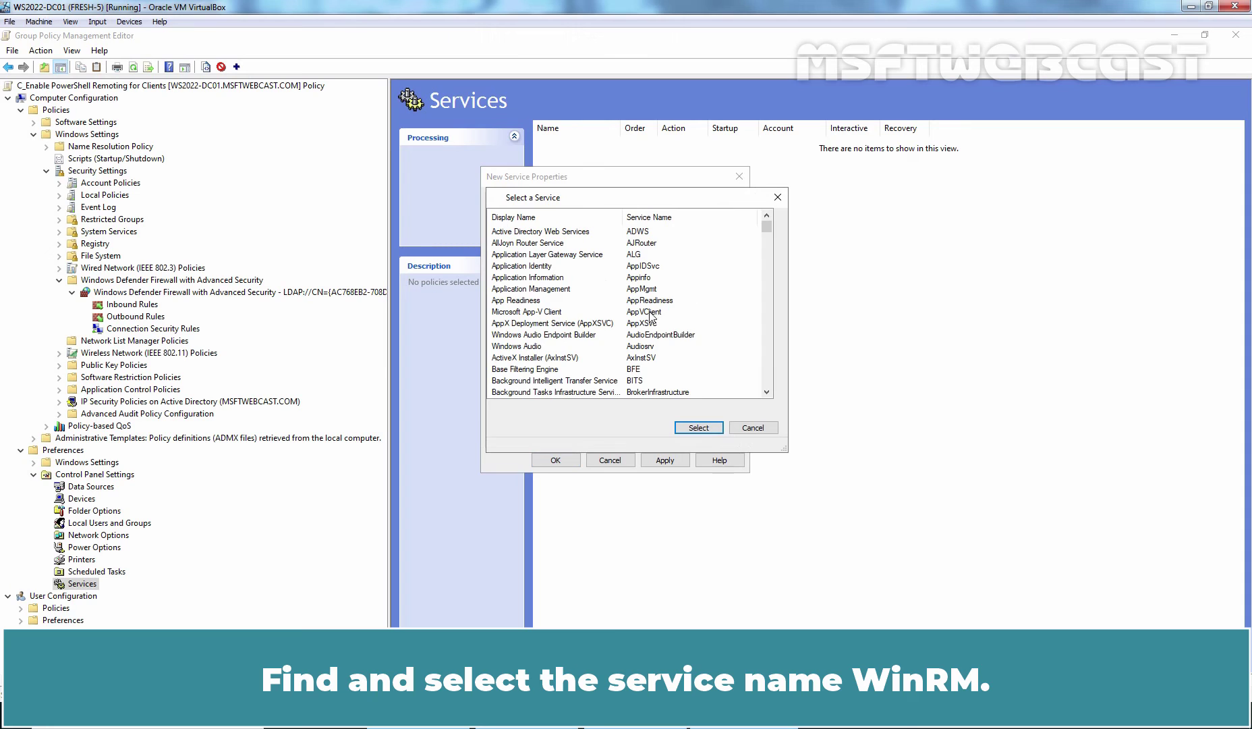
pyautogui.scroll(-20, 653, 317)
pyautogui.scroll(-20, 653, 317)
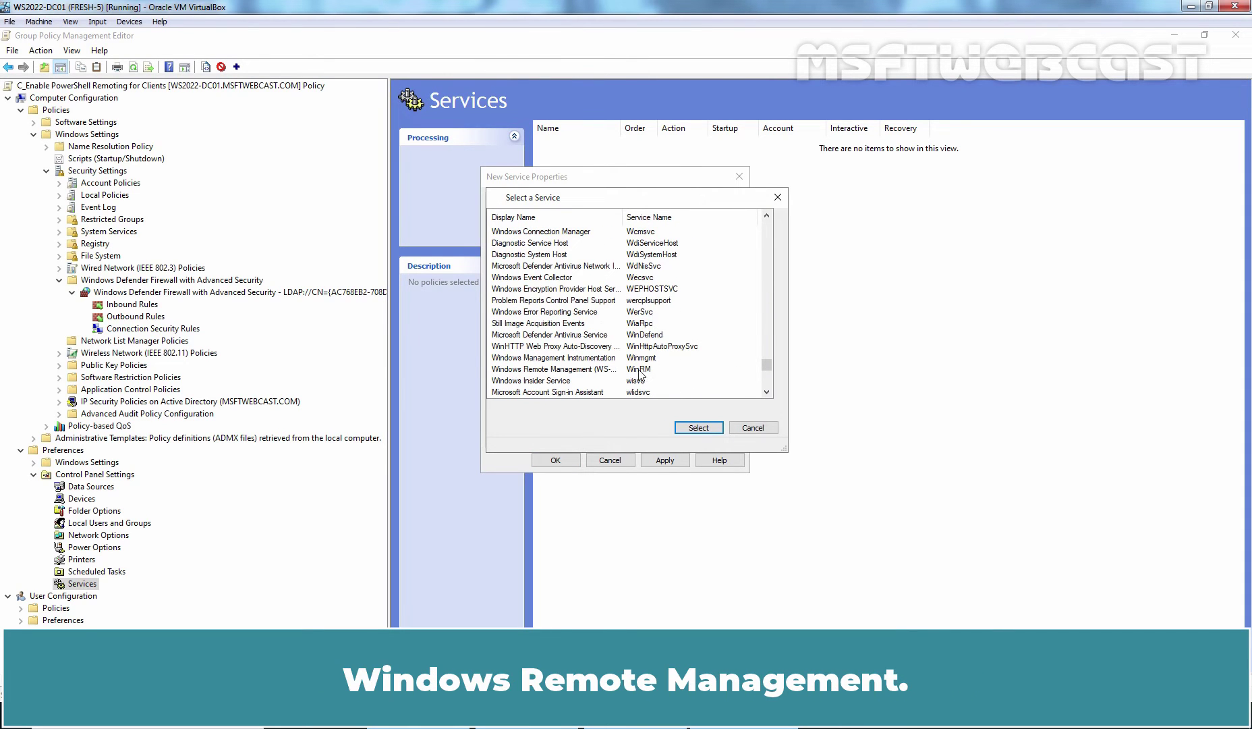
pyautogui.click(537, 370)
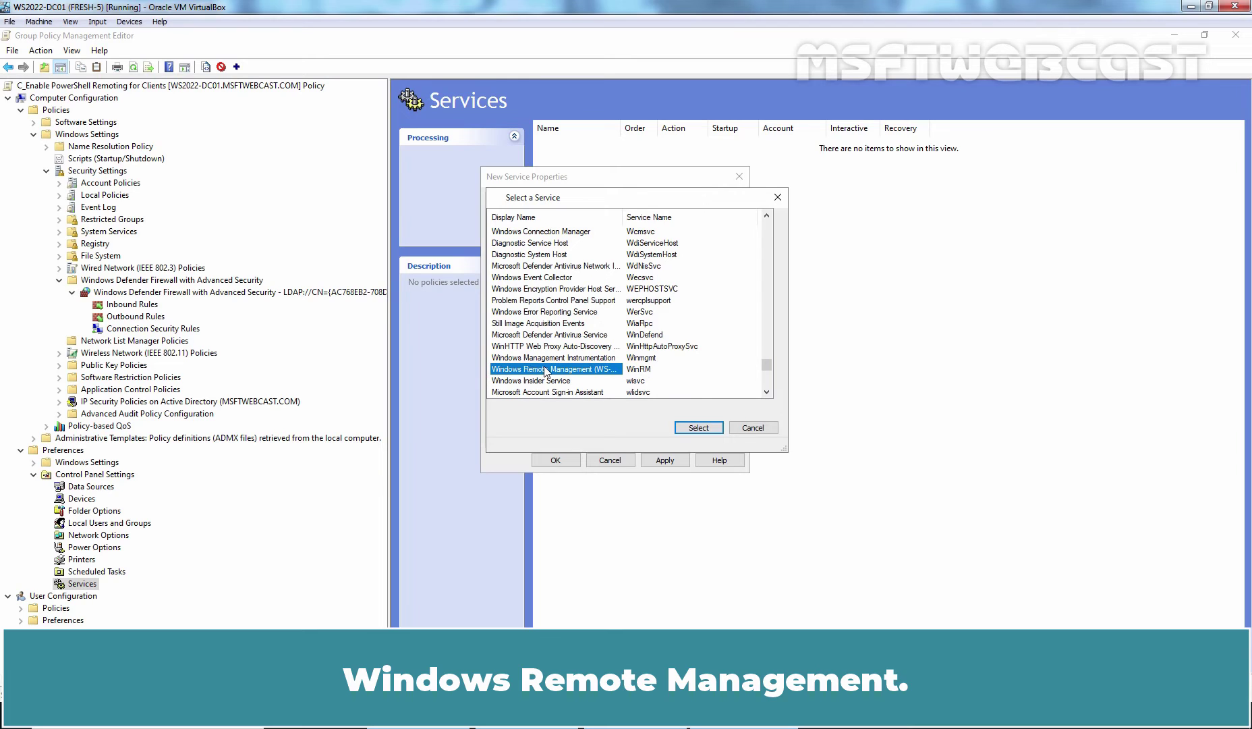
pyautogui.click(698, 428)
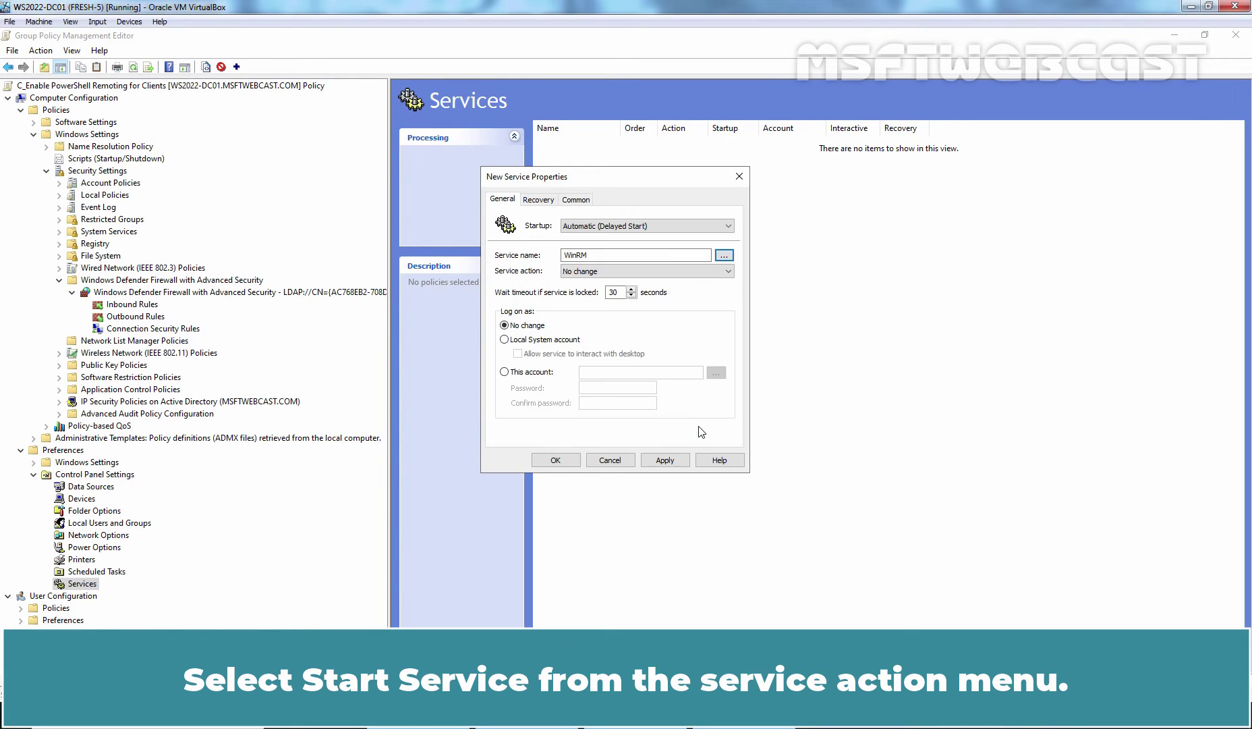
pyautogui.click(583, 271)
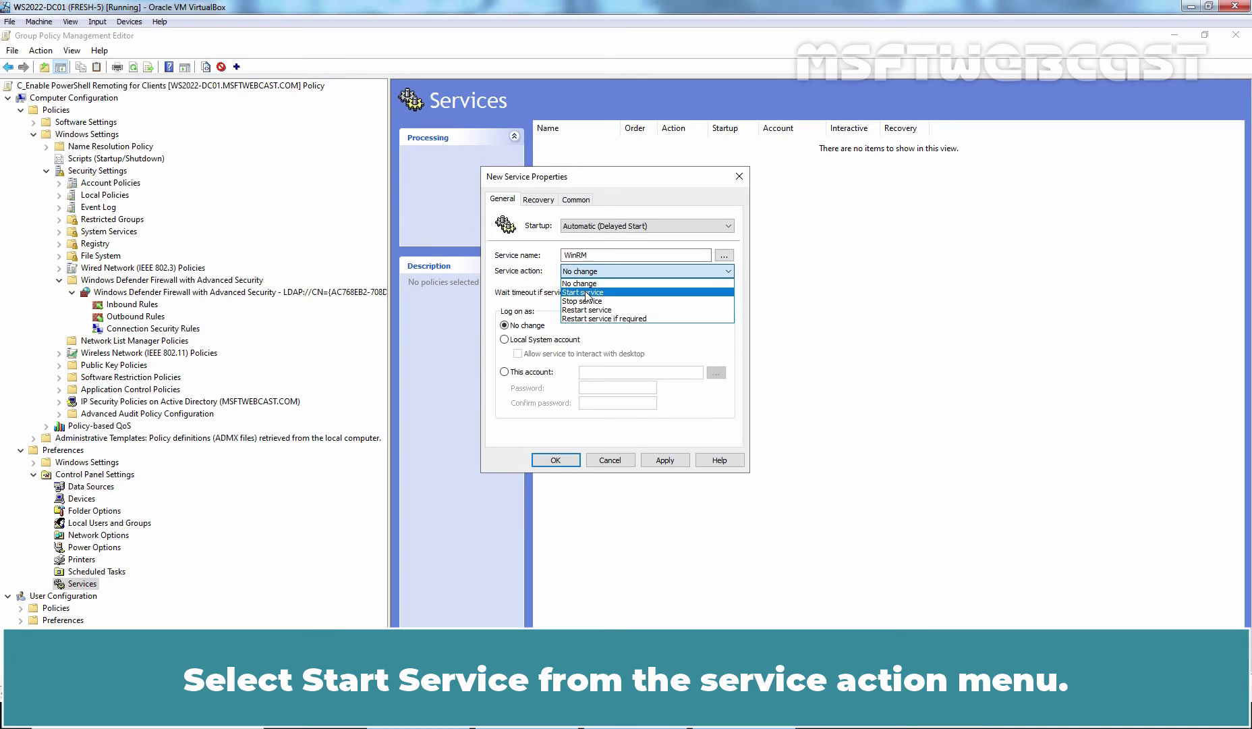
# Step: Set the WinRM service action to Start service and restart it on first, second and subsequent failures
pyautogui.click(586, 292)
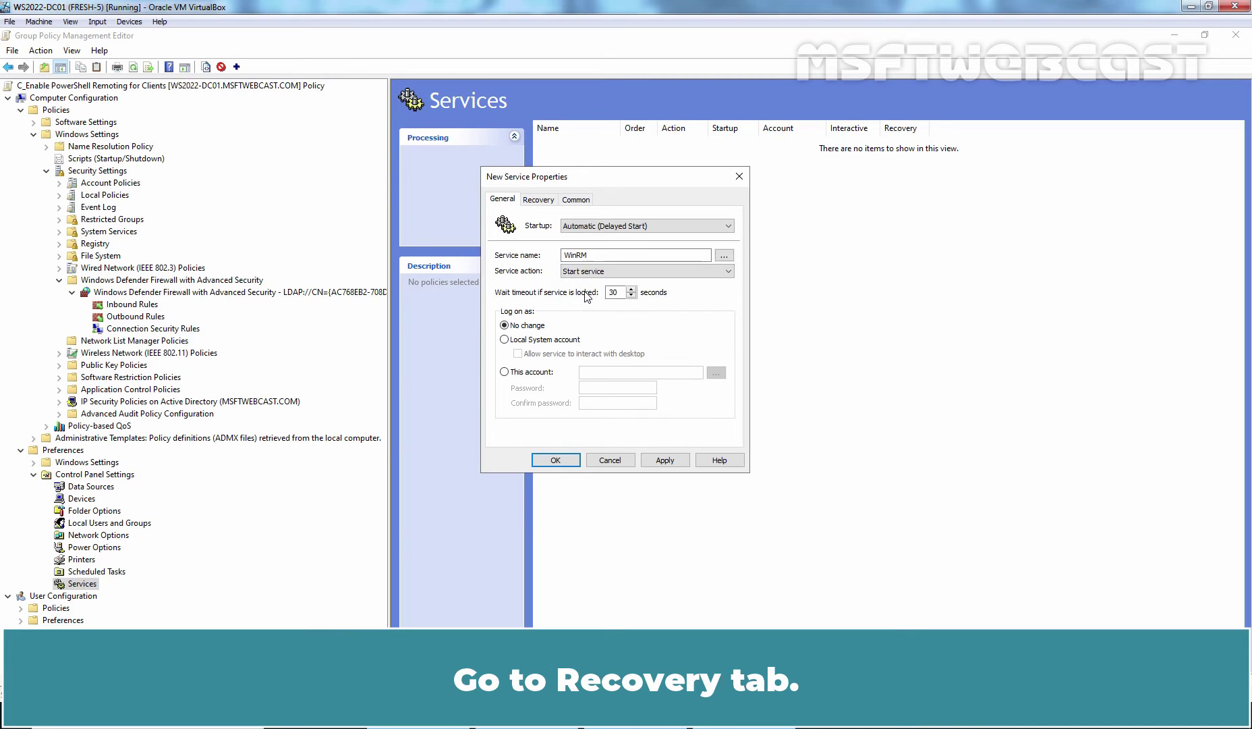
pyautogui.click(539, 200)
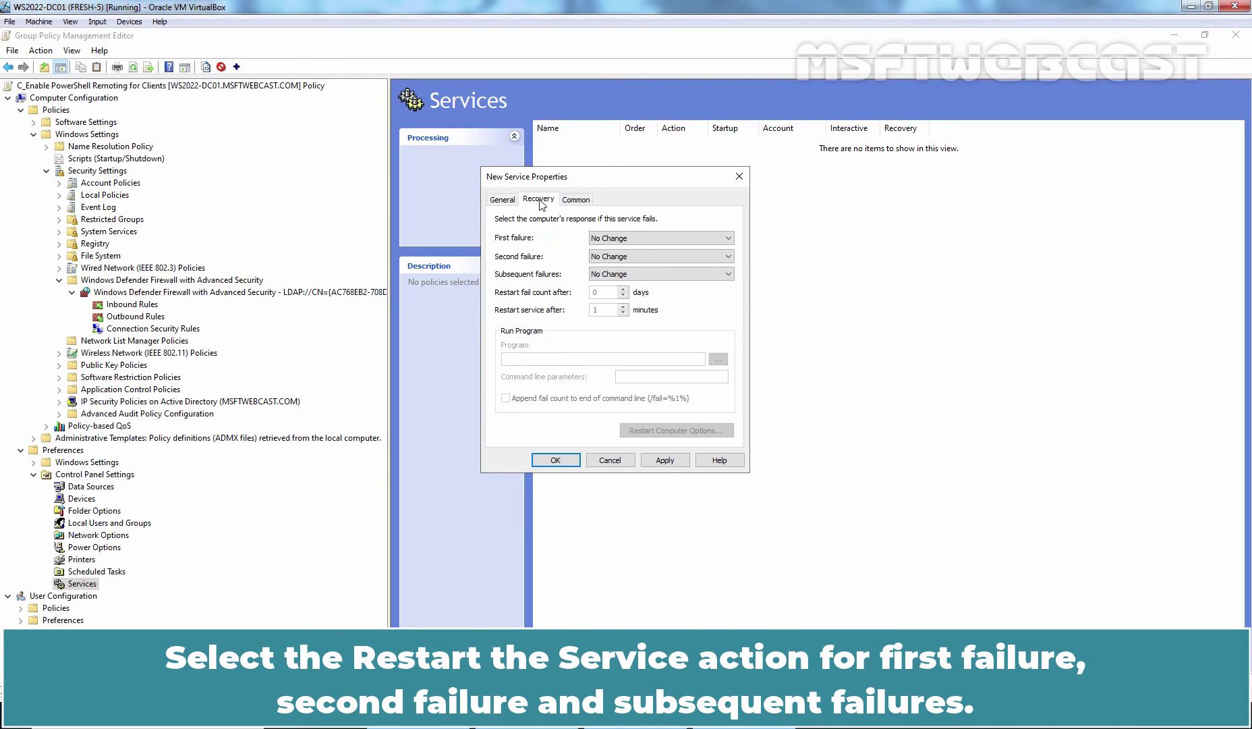
pyautogui.click(605, 241)
pyautogui.click(607, 268)
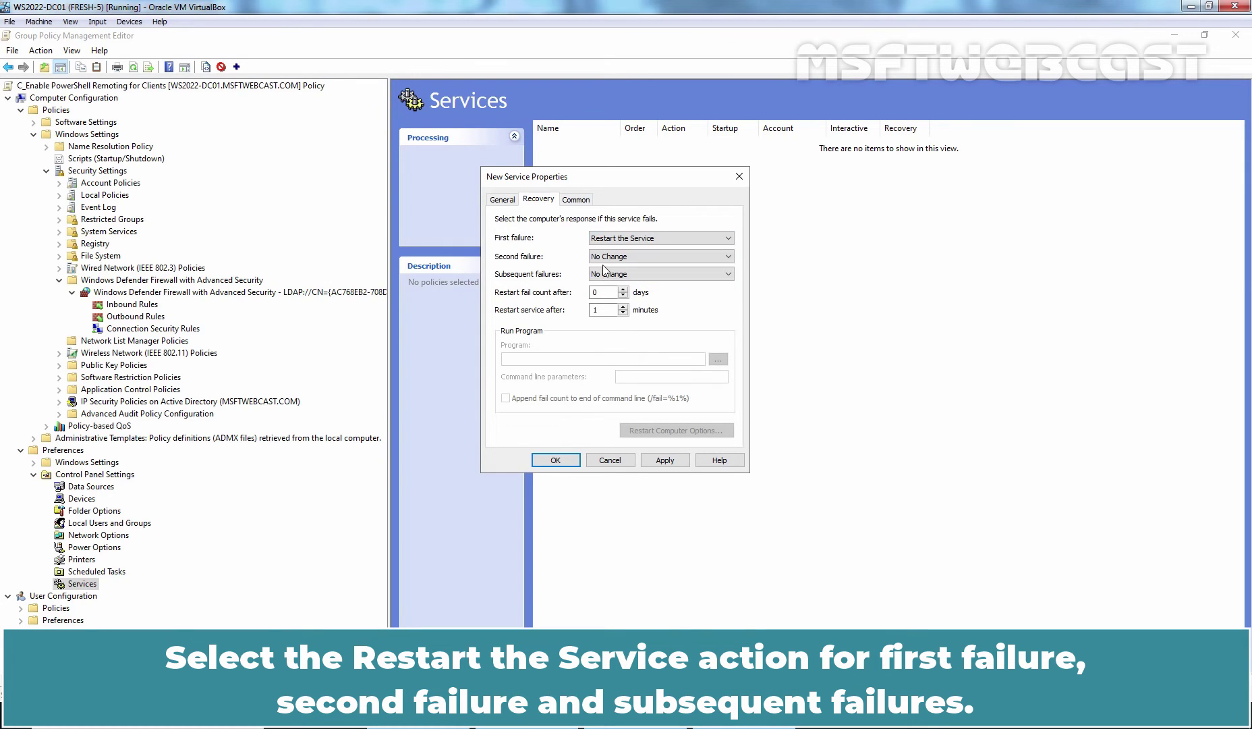
pyautogui.click(606, 257)
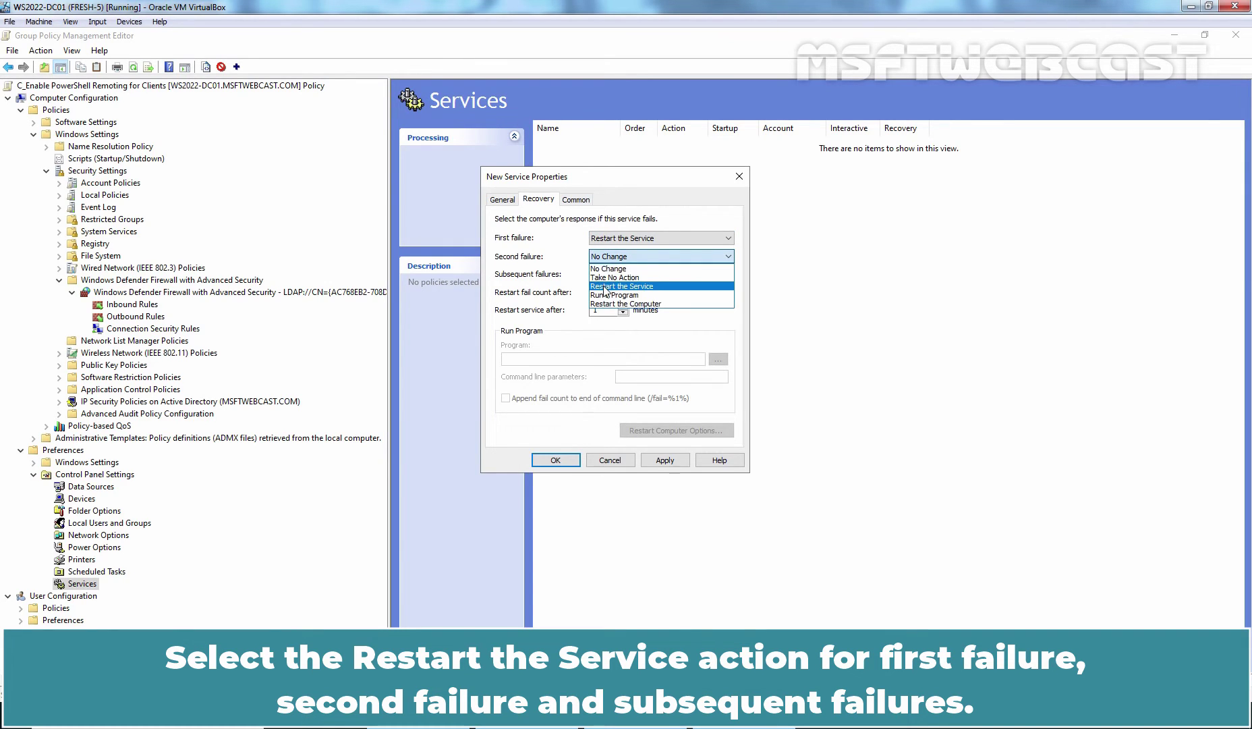
pyautogui.click(607, 287)
pyautogui.click(603, 276)
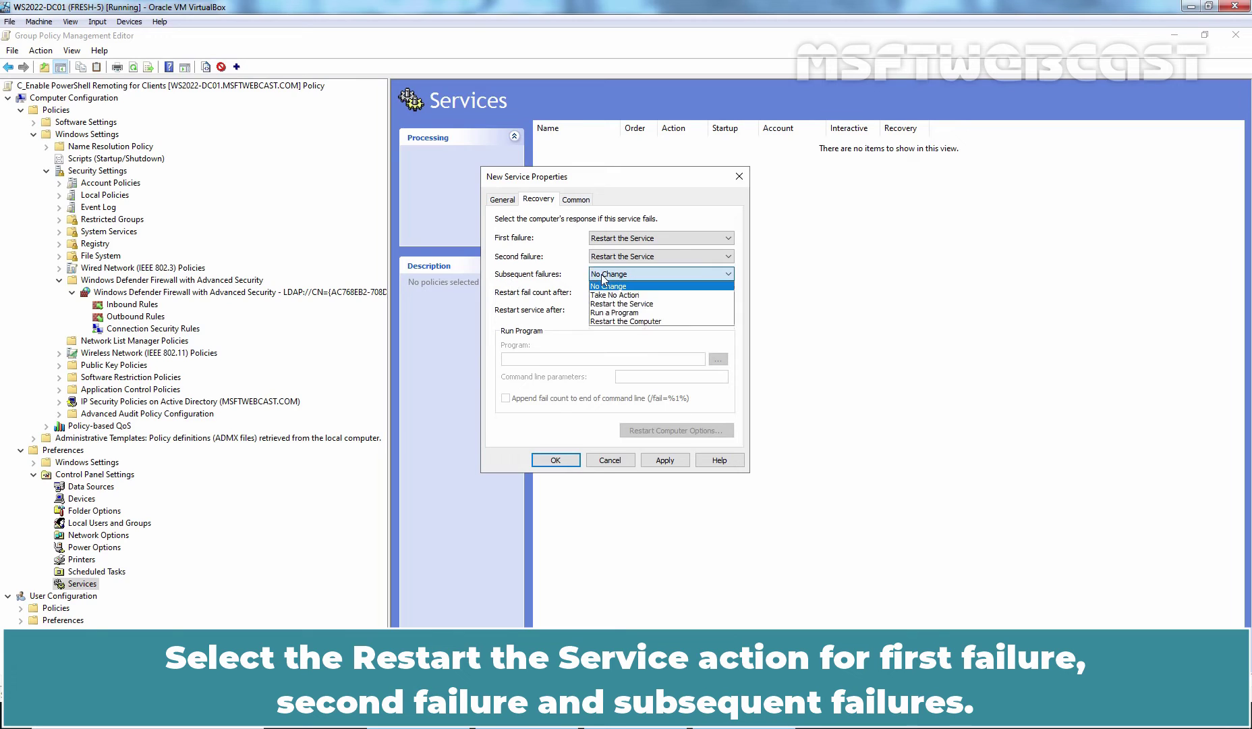
pyautogui.click(604, 305)
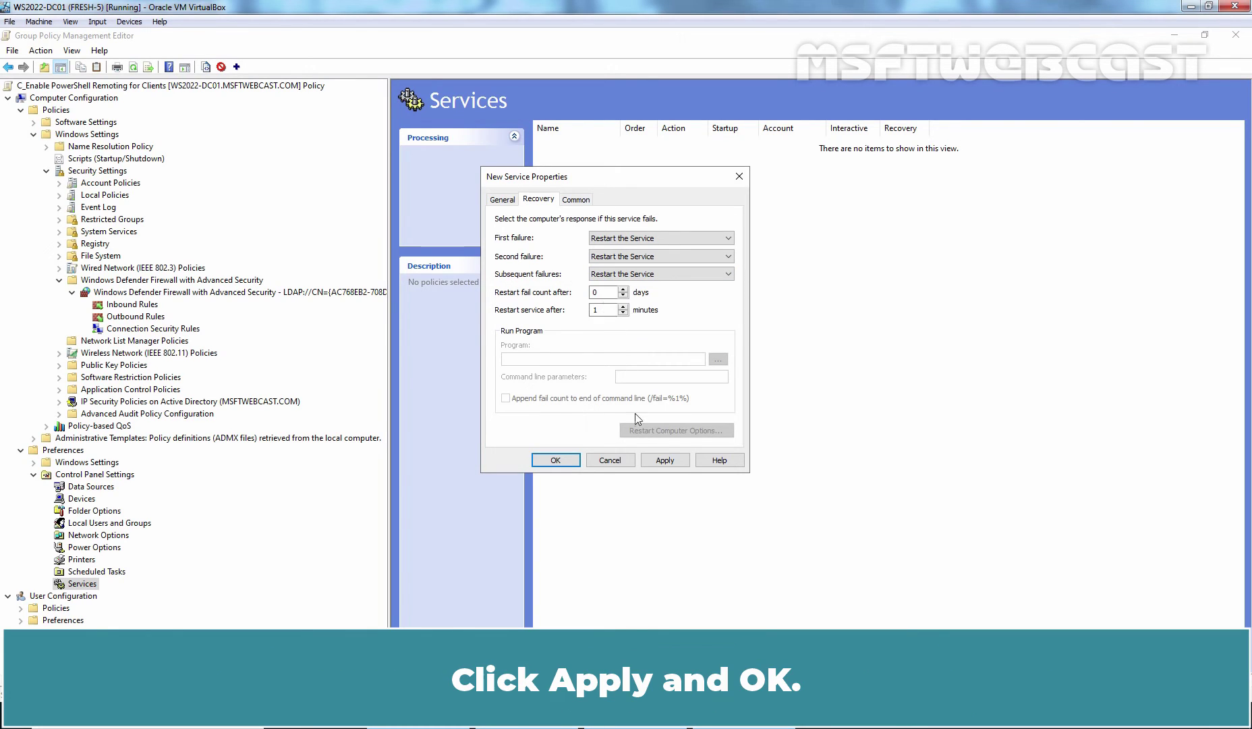
# Step: Save the WinRM service item and close the Group Policy Management Editor
pyautogui.click(662, 461)
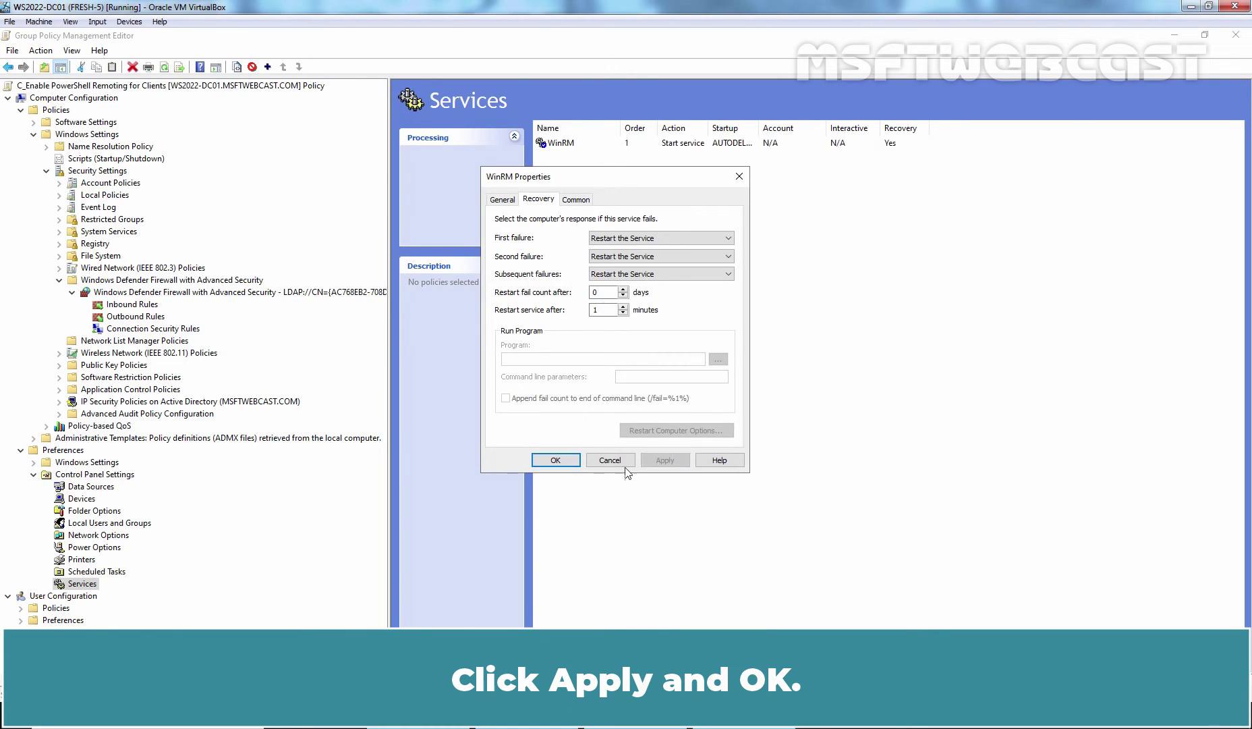
pyautogui.click(556, 459)
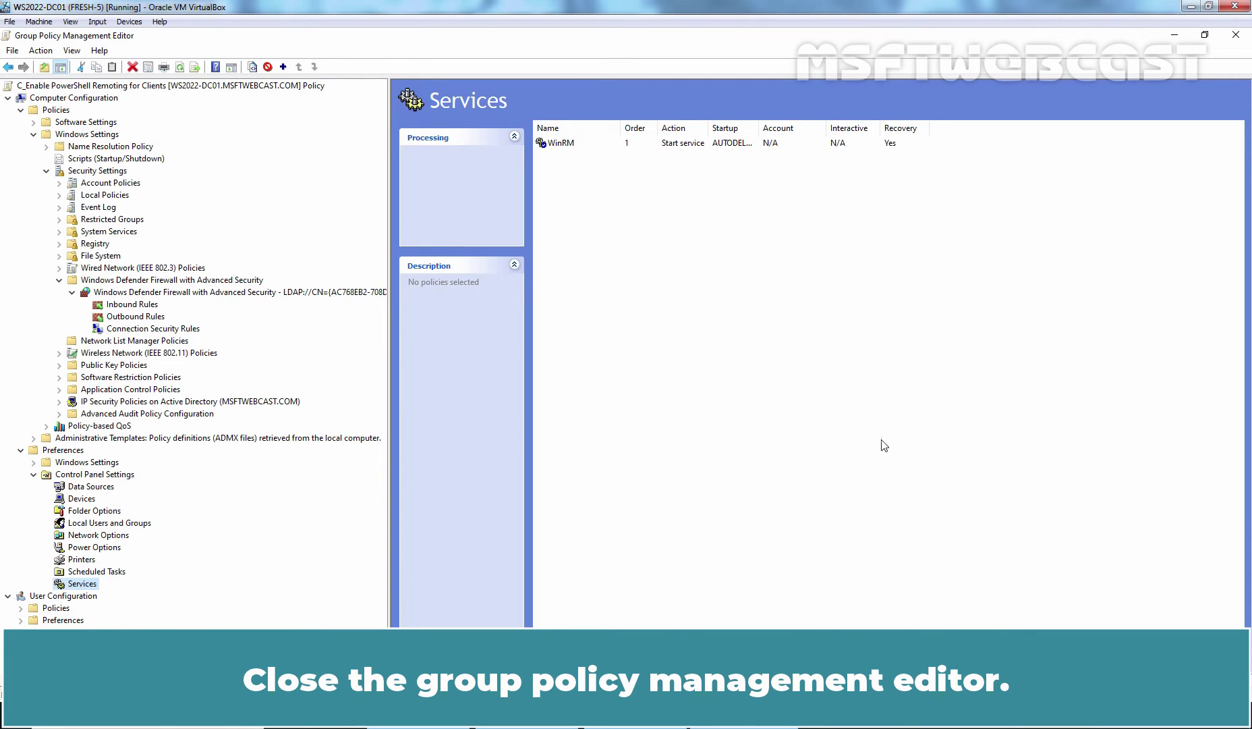
pyautogui.click(1236, 37)
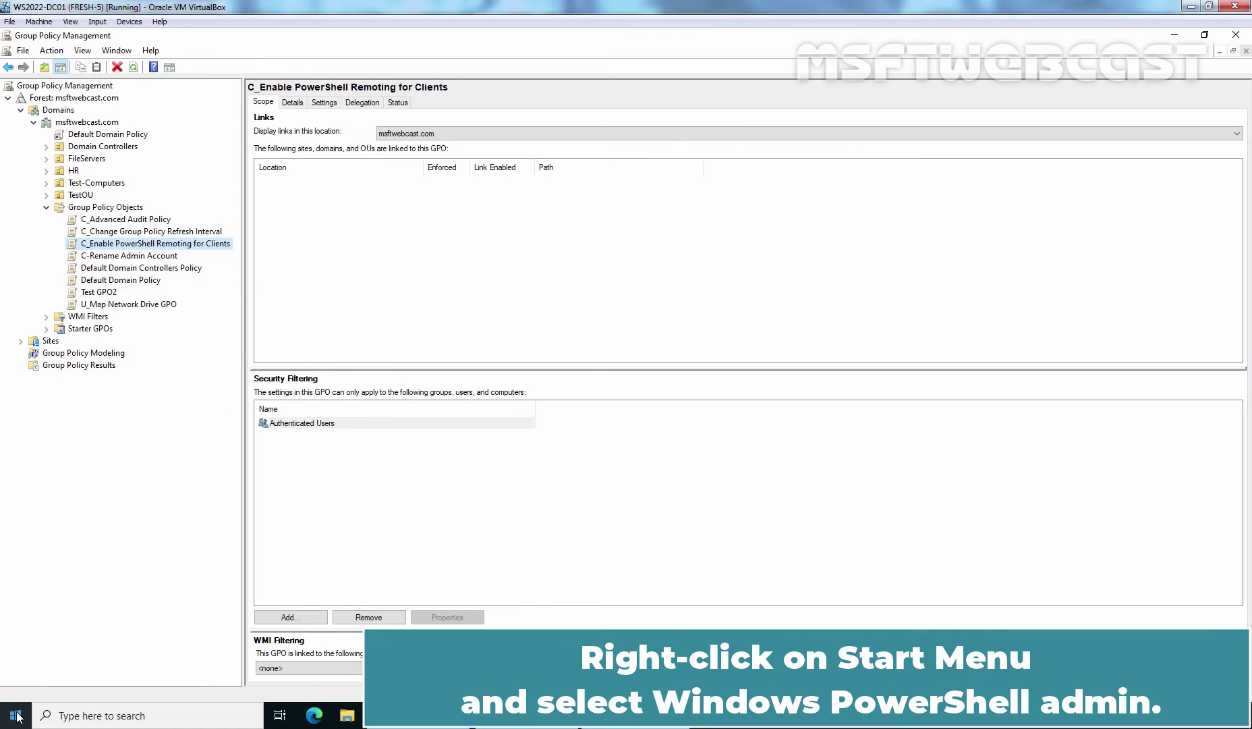
# Step: Run Test-WSMan win10-cli01 in an administrator Windows PowerShell window
pyautogui.rightClick(15, 714)
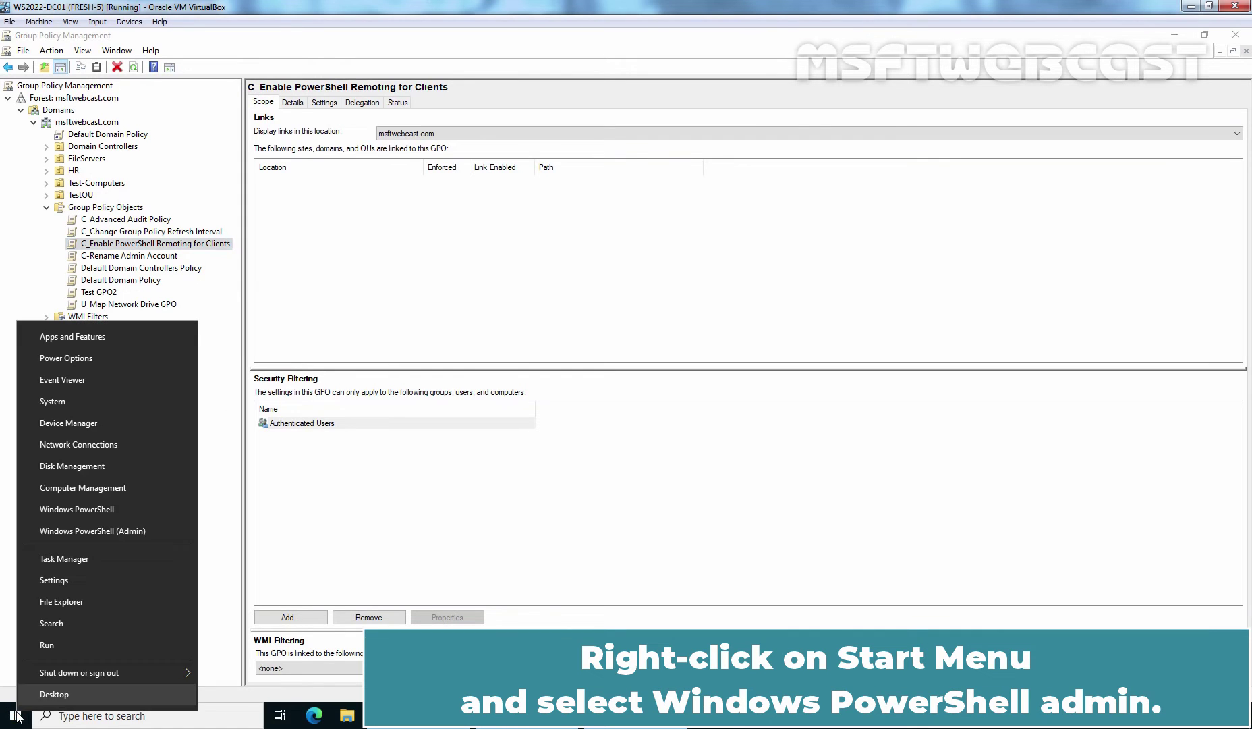
pyautogui.click(79, 534)
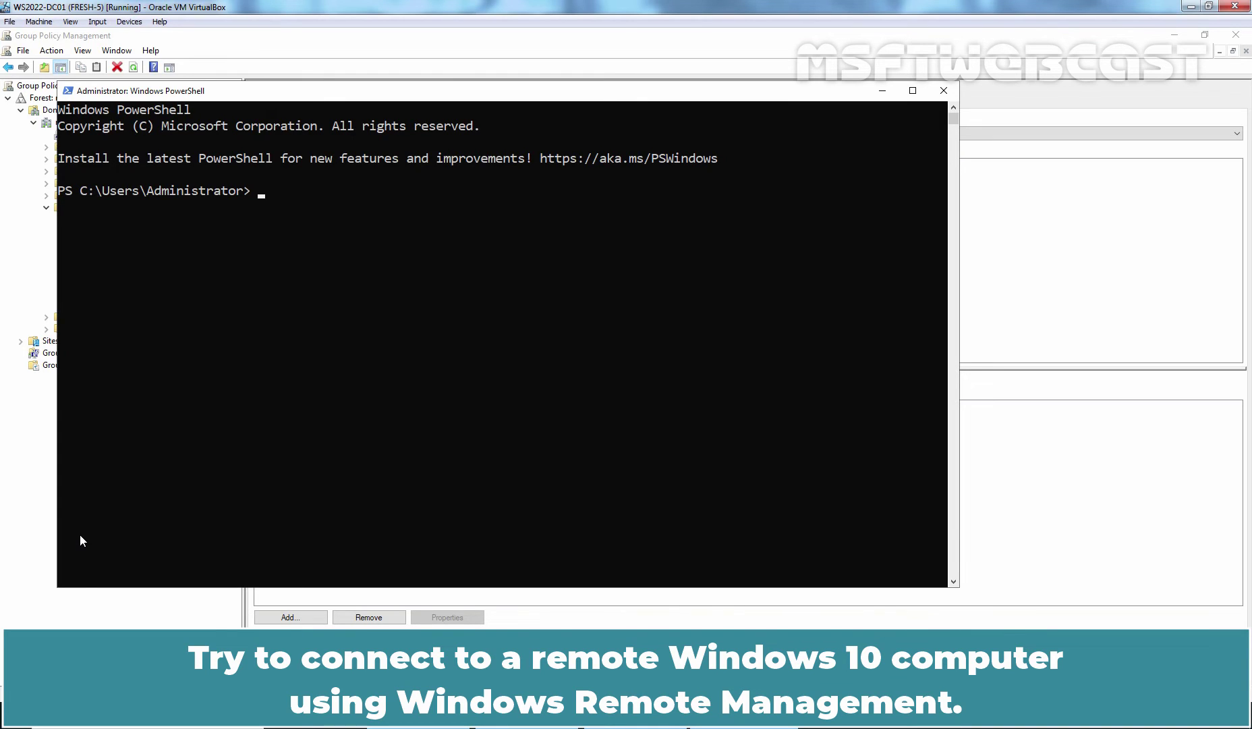
pyautogui.write('test')
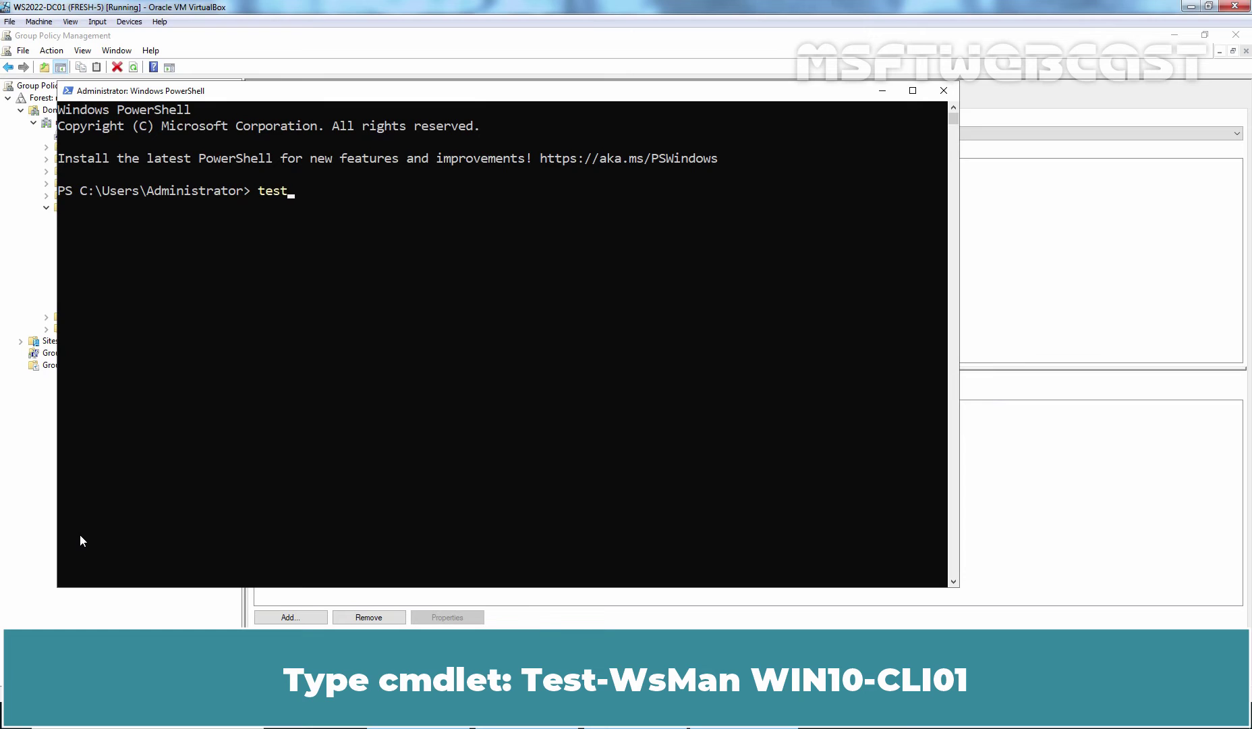
pyautogui.write('-wsm')
pyautogui.press('Tab')
pyautogui.write('win10-cli01')
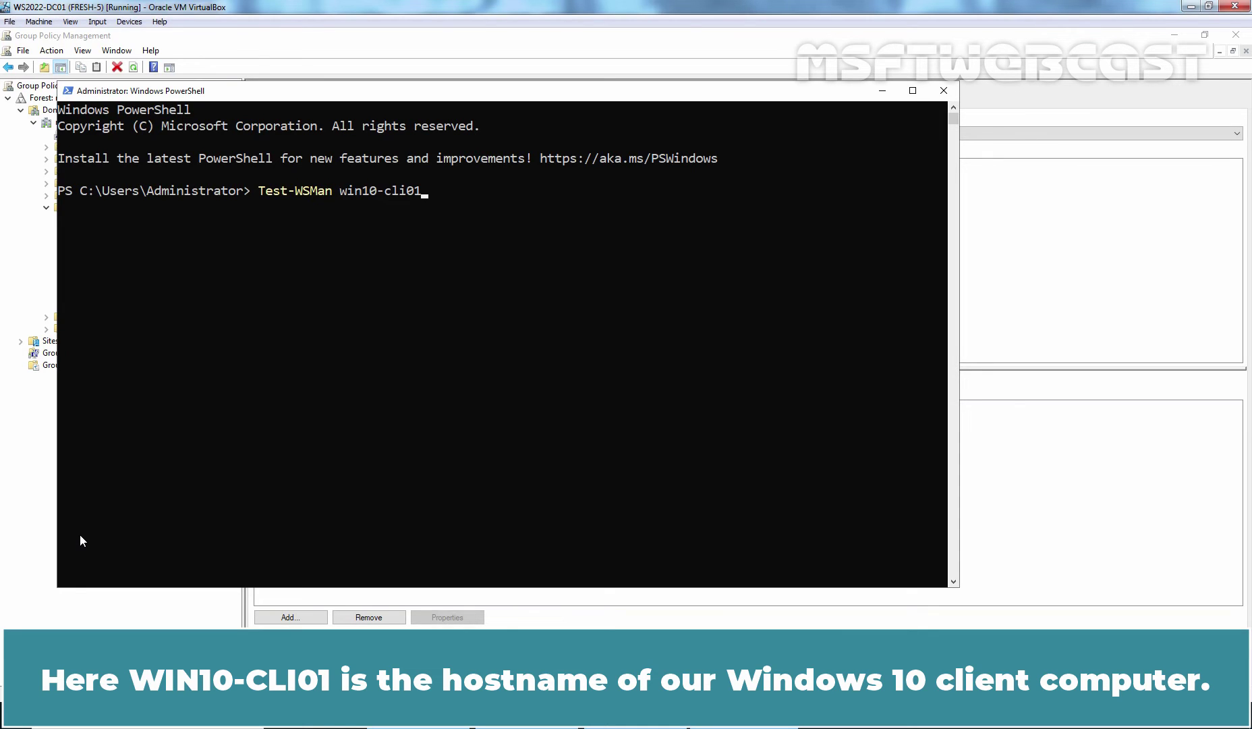
pyautogui.press('Return')
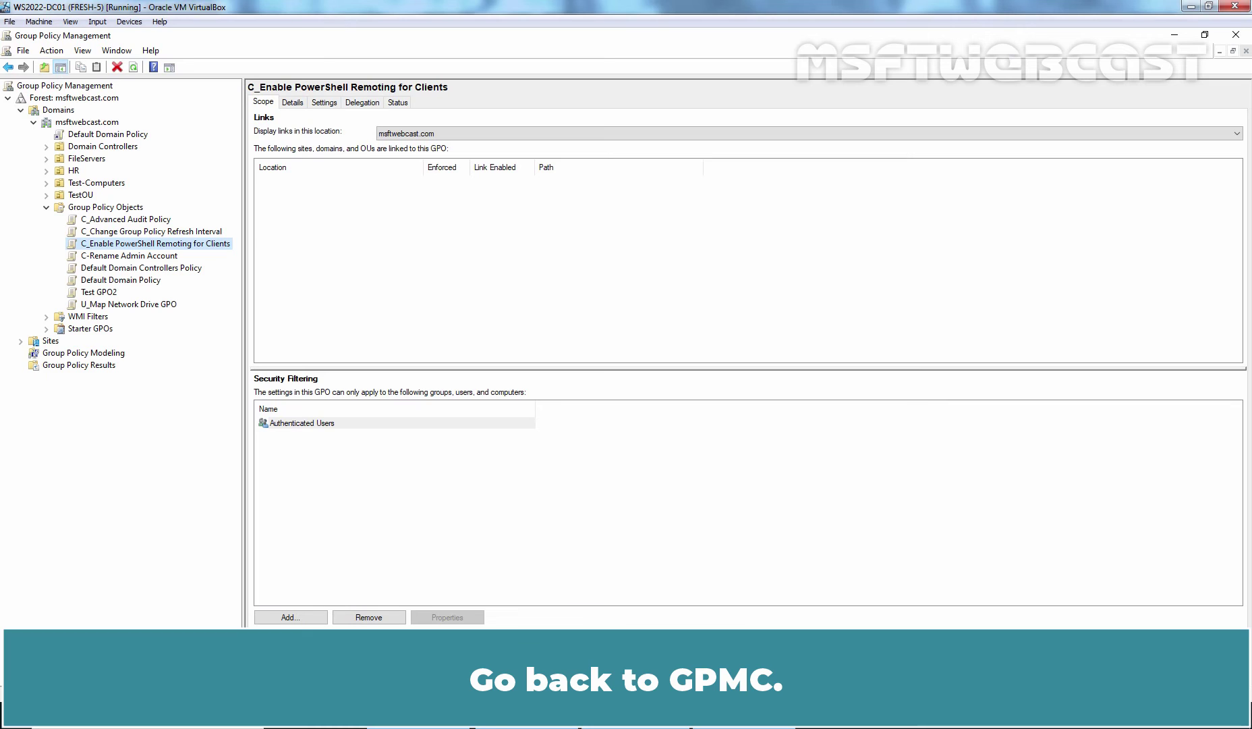
# Step: Link the existing C_Enable PowerShell Remoting for Clients GPO to Test-Computers and expand the OU
pyautogui.click(105, 183)
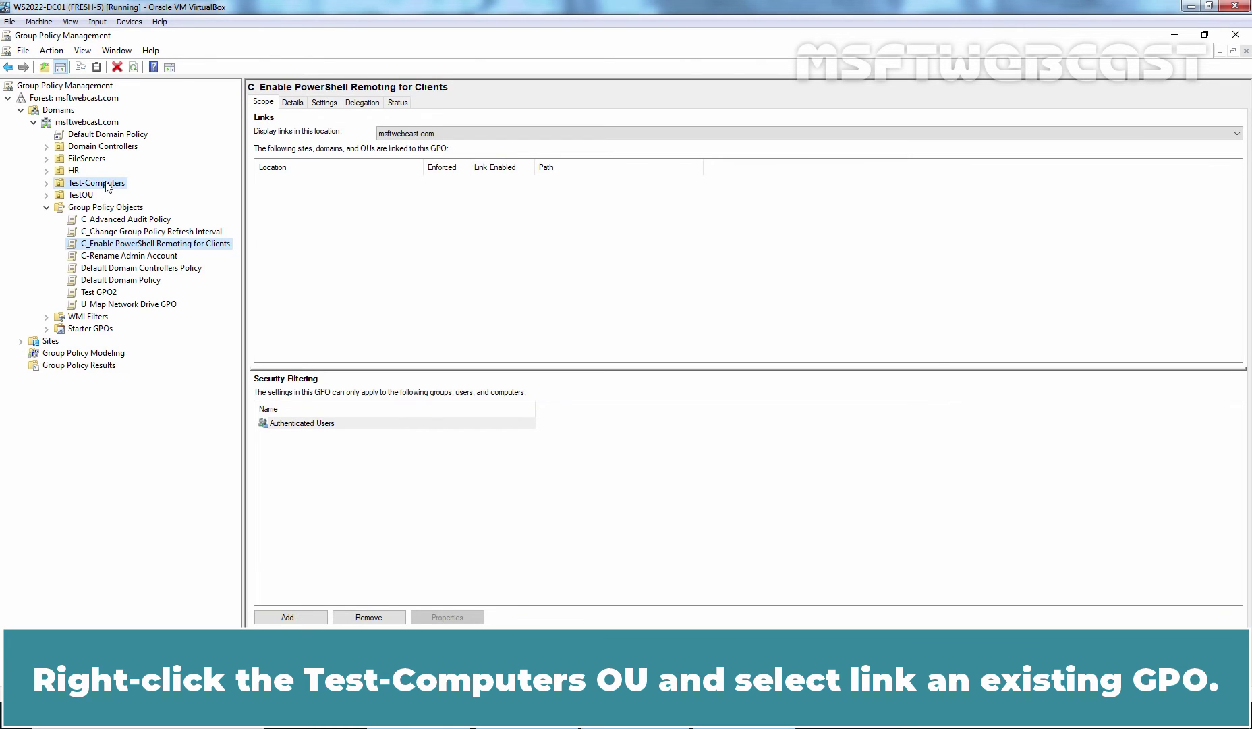
pyautogui.rightClick(106, 187)
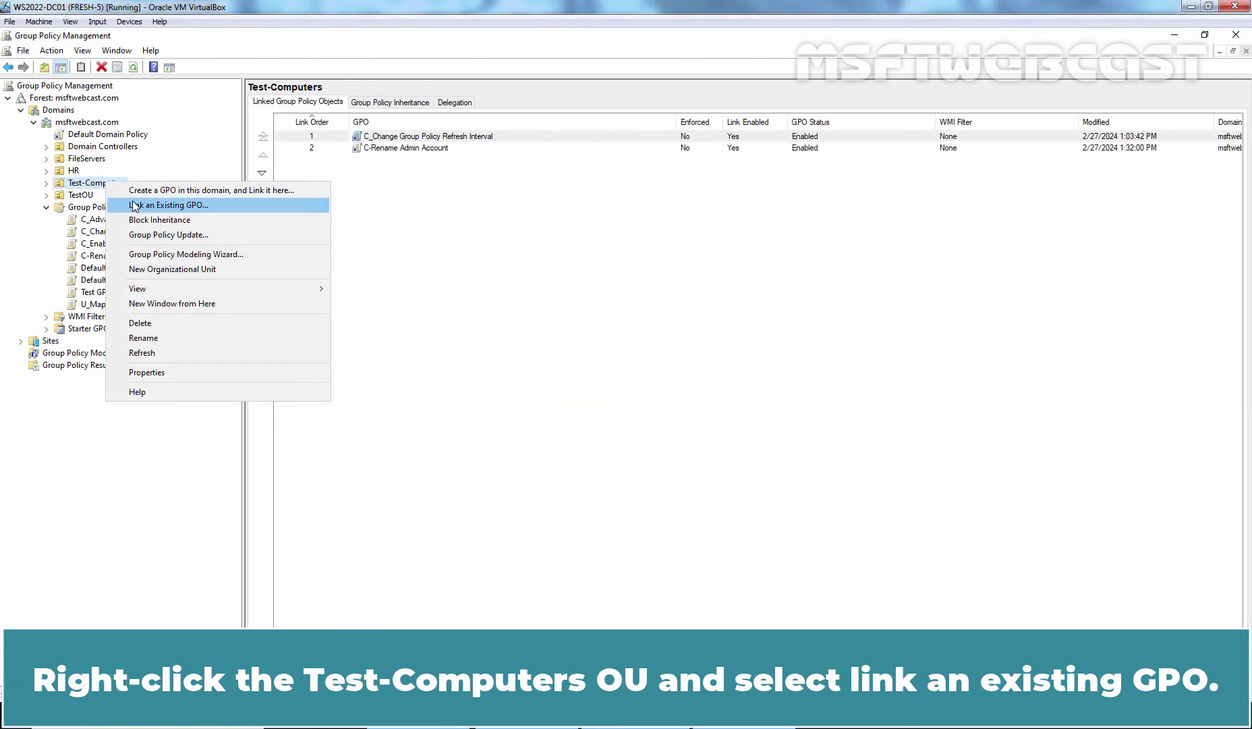
pyautogui.click(168, 205)
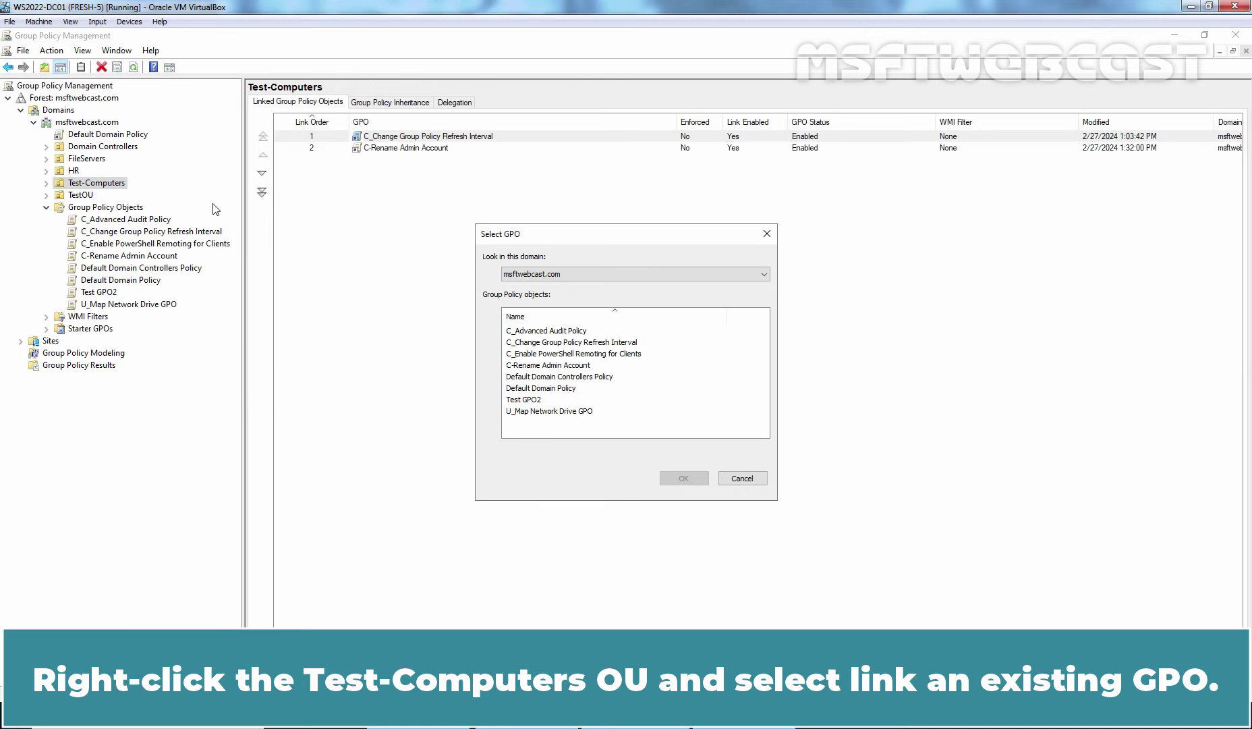
pyautogui.click(553, 354)
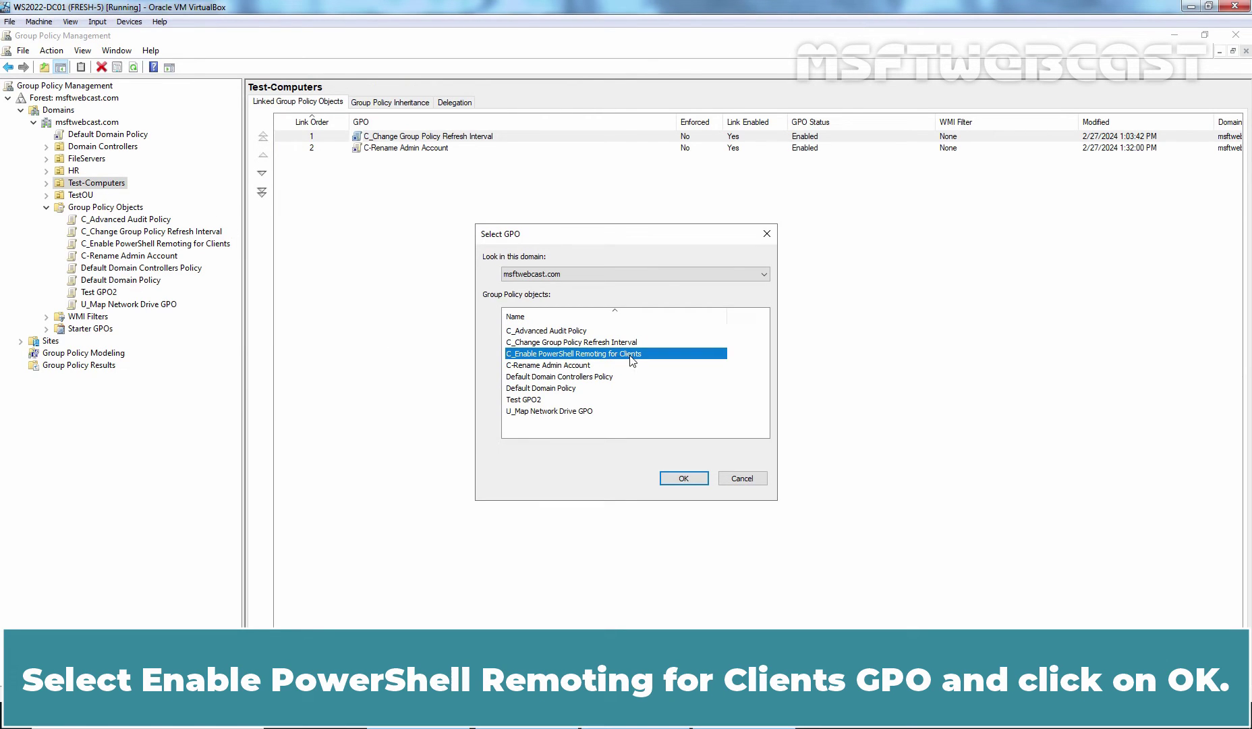
pyautogui.click(682, 479)
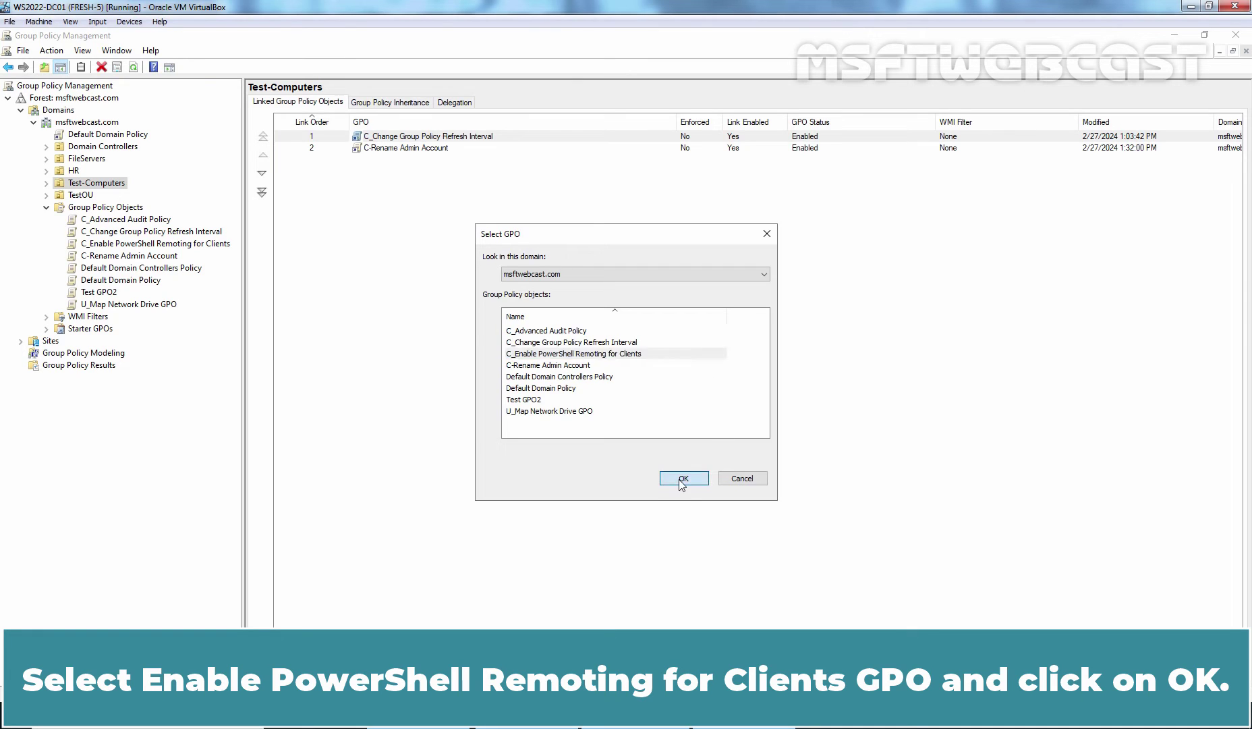
pyautogui.click(46, 183)
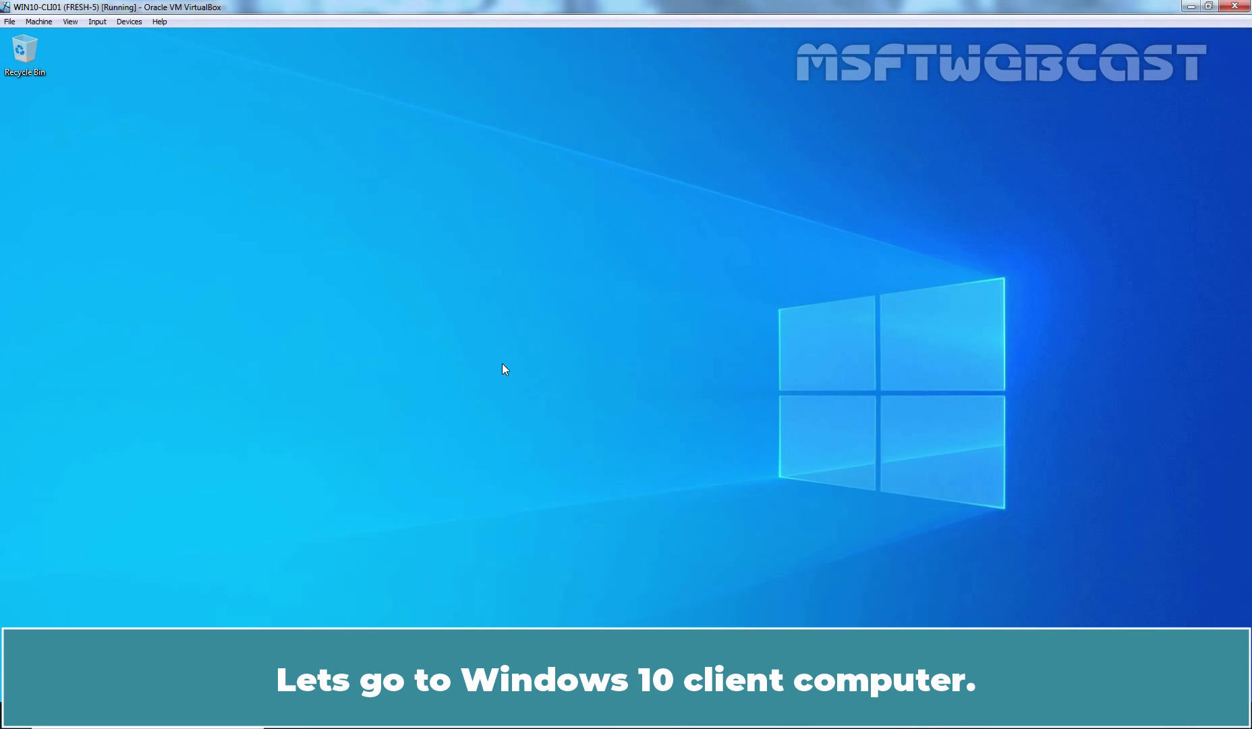
# Step: Check which user account is signed in on the client from the Start menu
pyautogui.press('super')
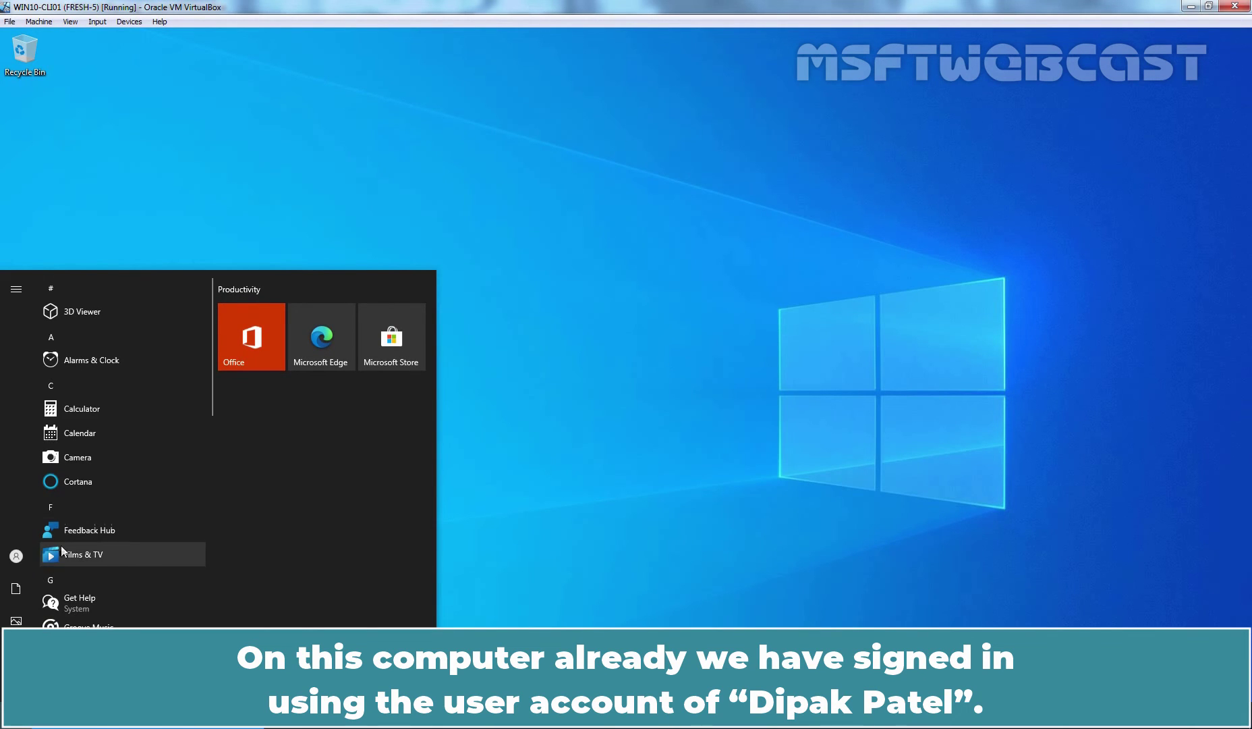
pyautogui.click(16, 556)
pyautogui.click(21, 287)
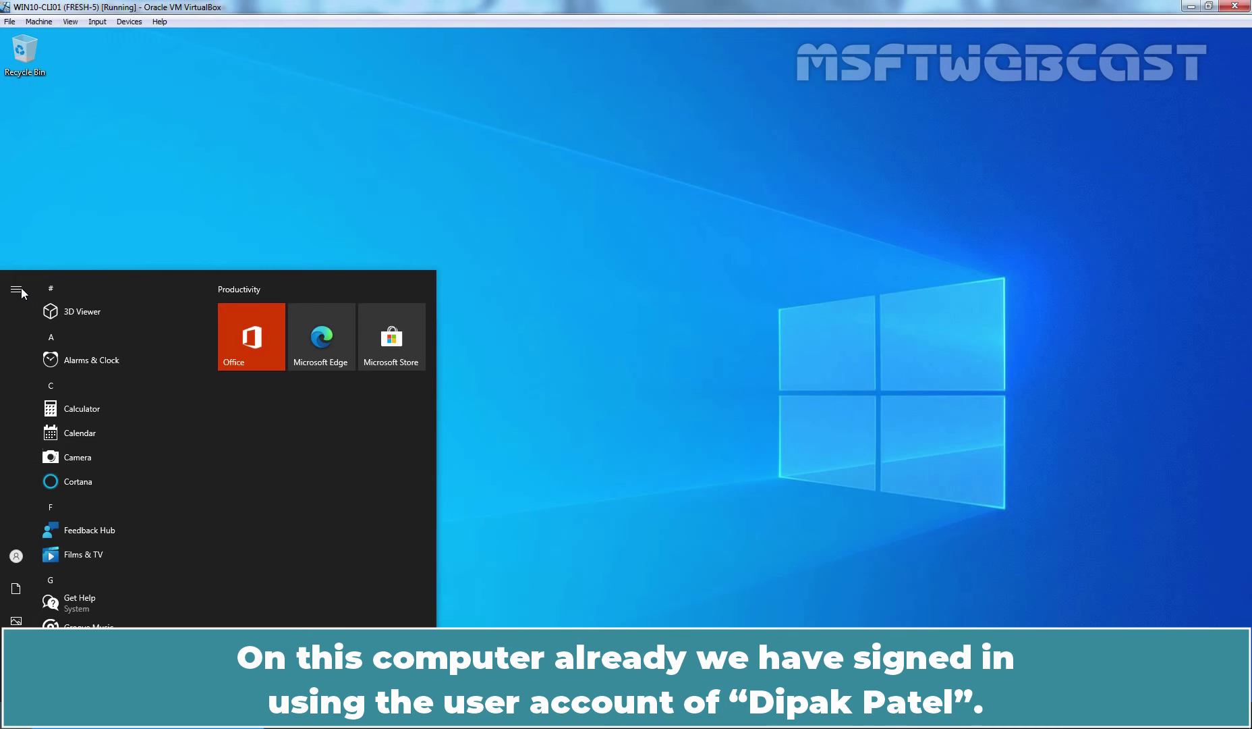
pyautogui.moveTo(20, 287)
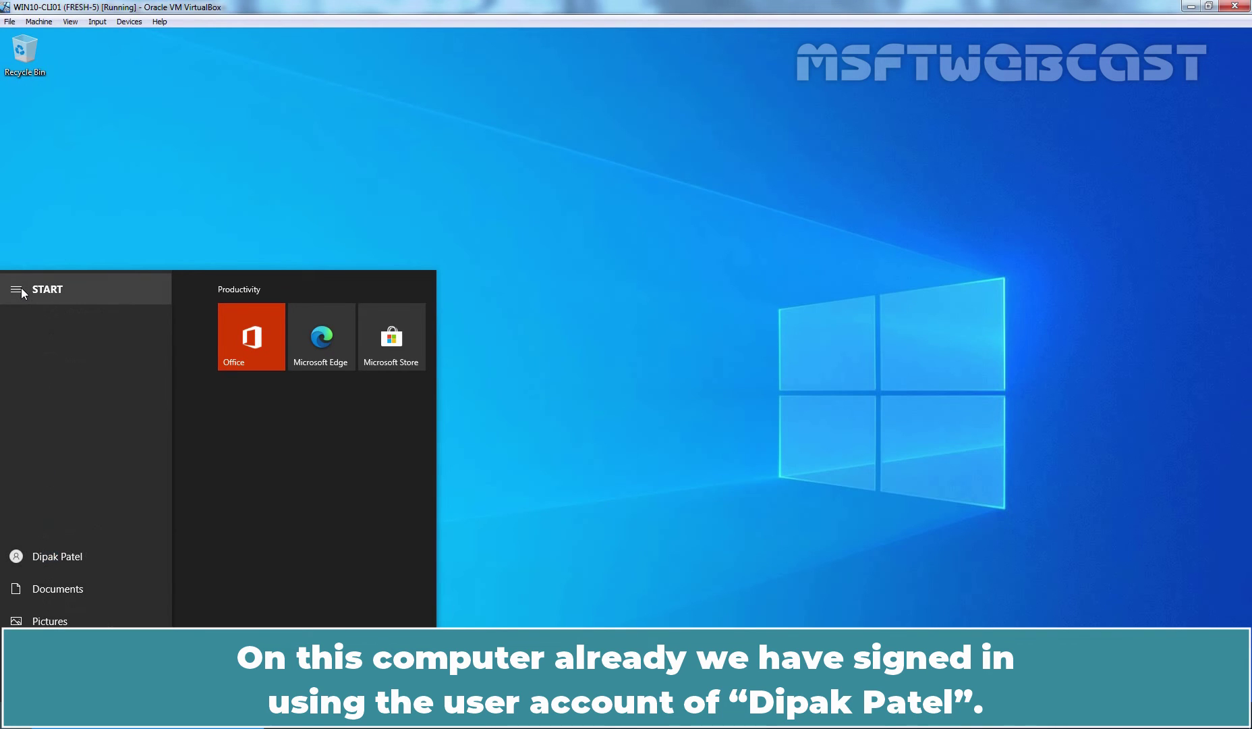
pyautogui.click(701, 347)
# Step: Run gpupdate /force from a Command Prompt launched via Run with cmd
pyautogui.press('super+r')
pyautogui.write('cmd')
pyautogui.press('Return')
pyautogui.write('gpupdate /force')
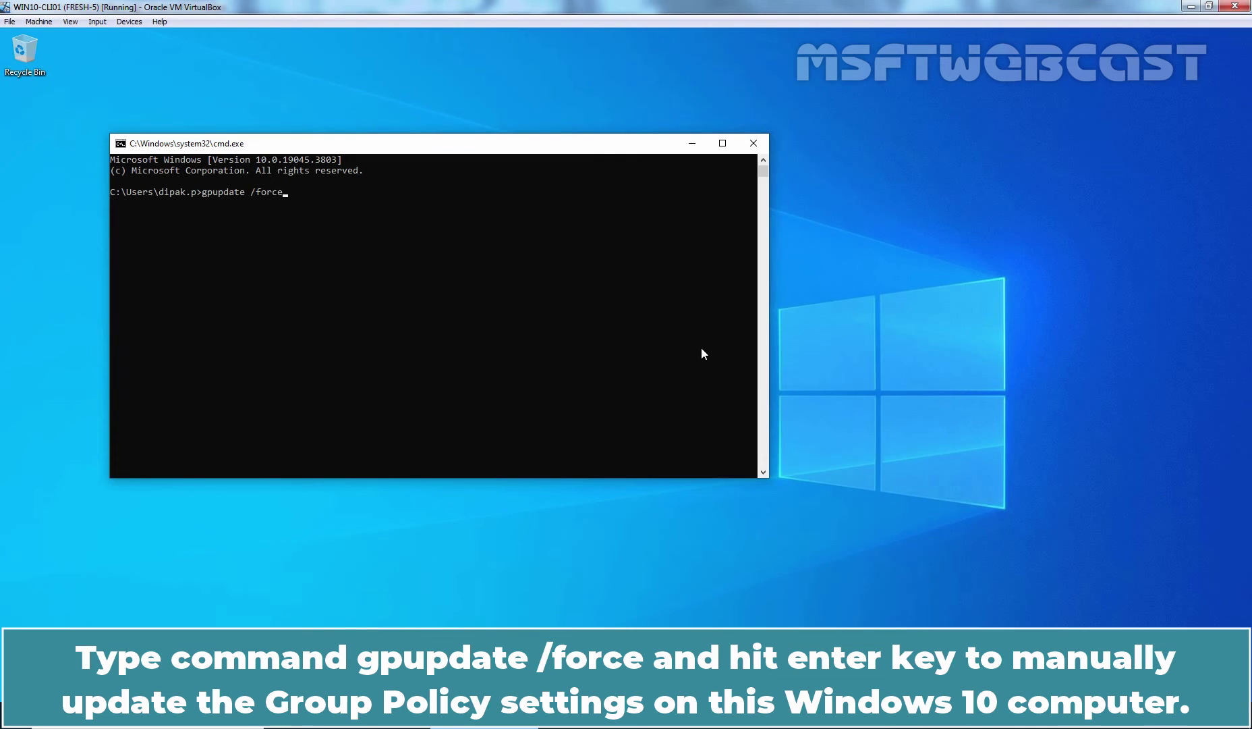
pyautogui.press('Return')
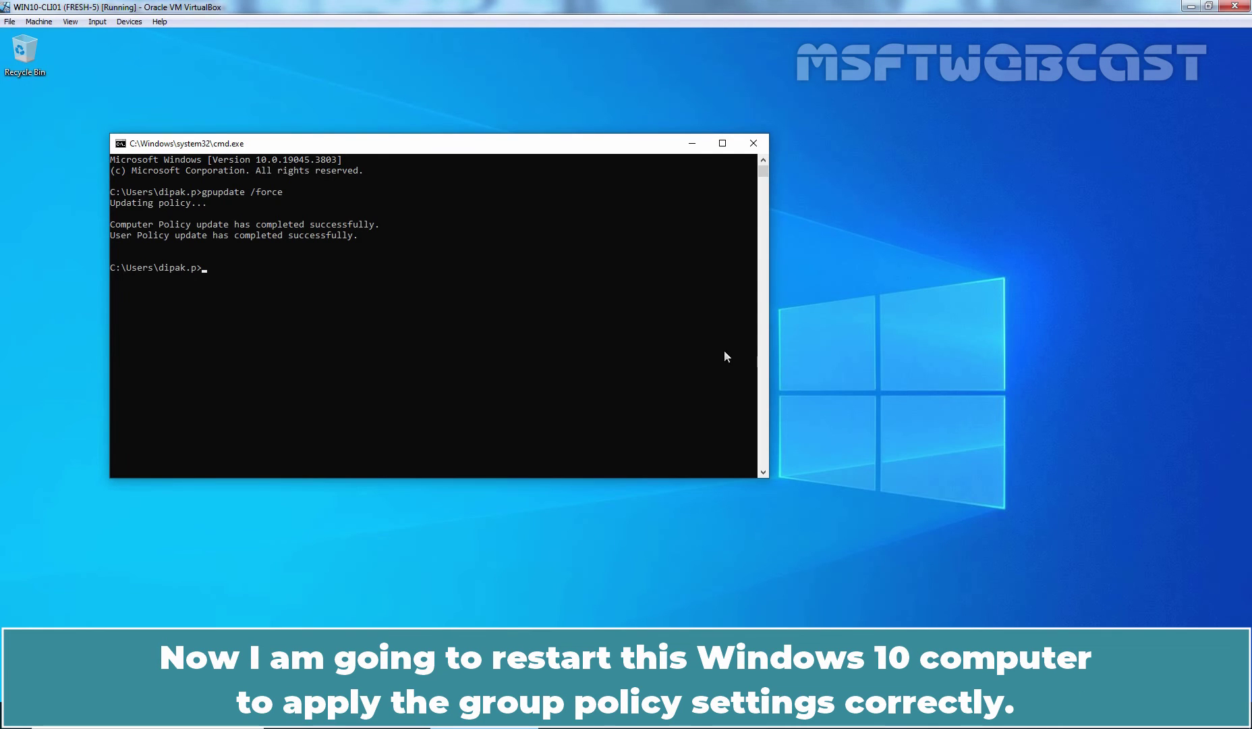
# Step: Close Command Prompt and restart the client computer
pyautogui.click(760, 143)
pyautogui.hotkey('alt', 'F4')
pyautogui.press('Return')
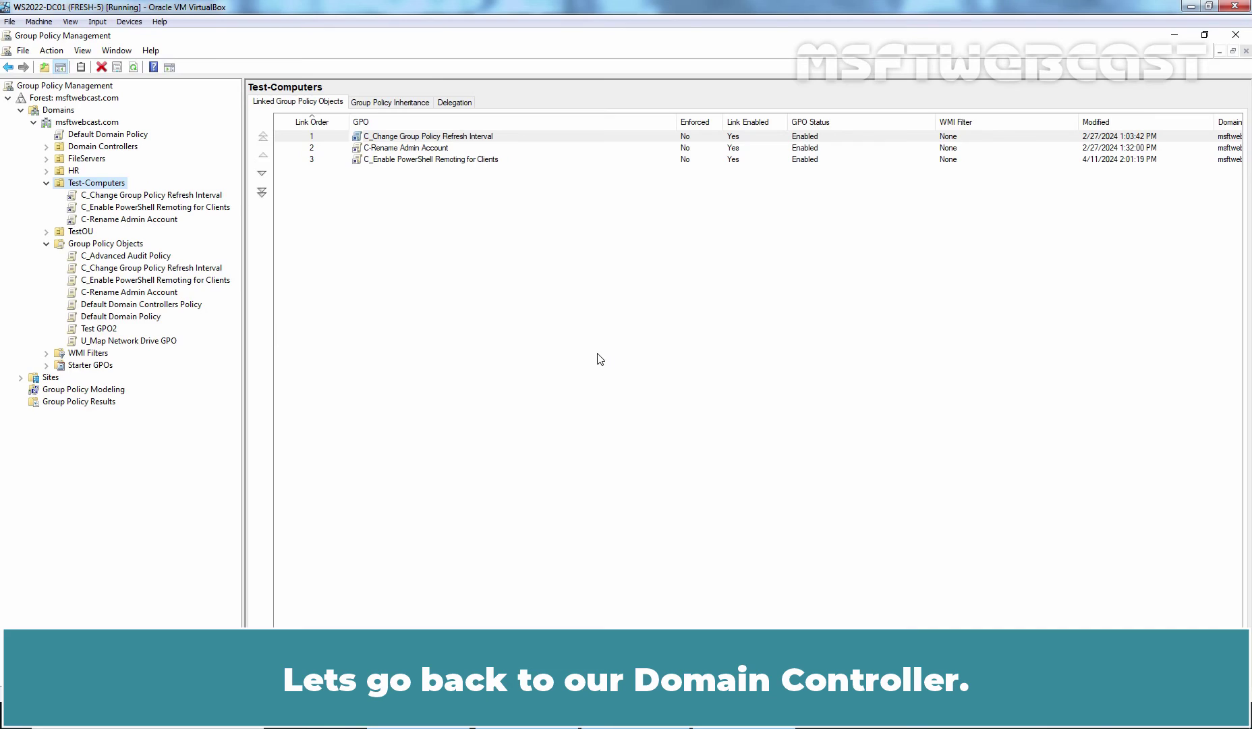
# Step: Rerun Test-WSMan win10-cli01 in the administrator PowerShell, now returning WSMan identity details
pyautogui.hotkey('alt', 'Tab')
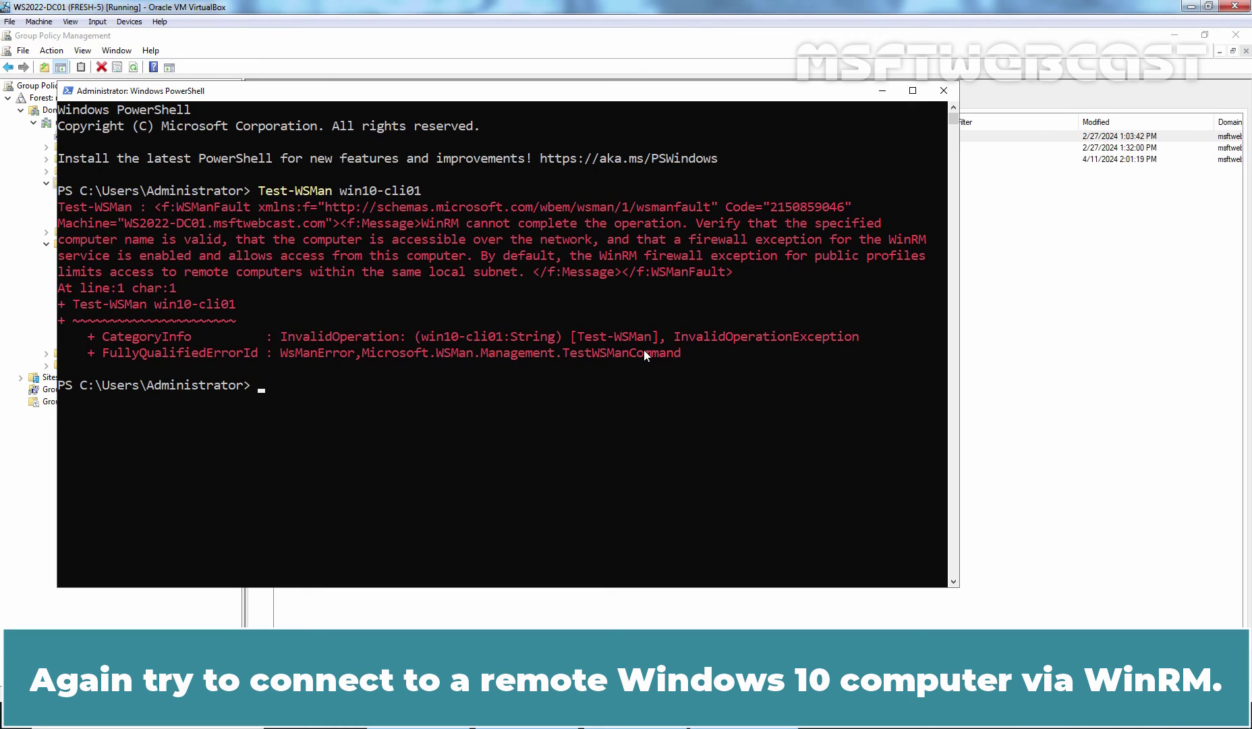
pyautogui.press('Up')
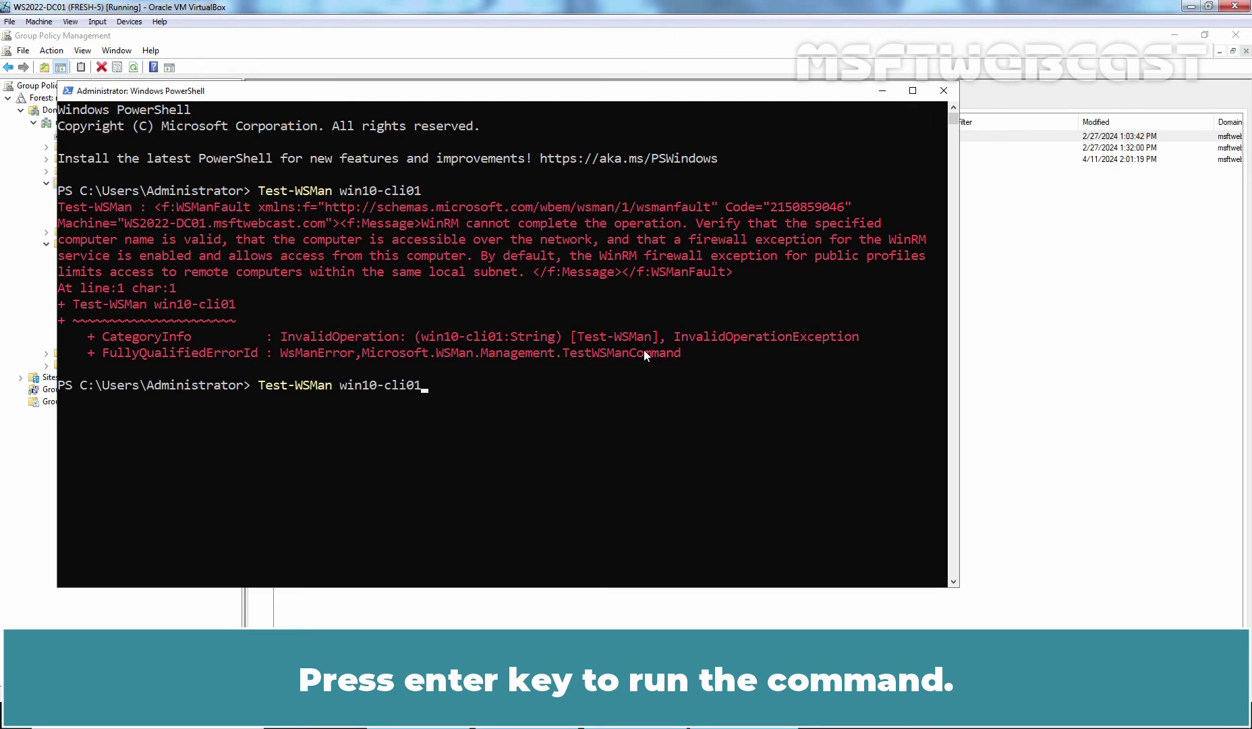
pyautogui.press('Return')
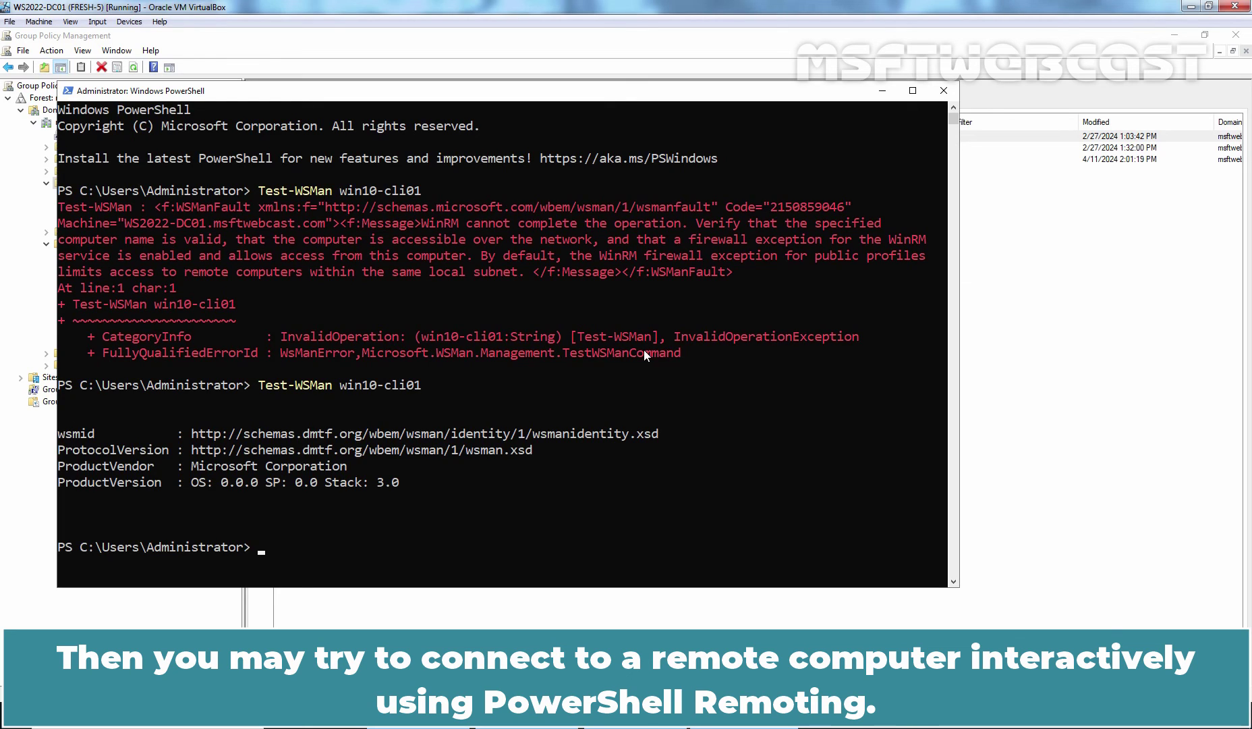
# Step: Start Enter-PSSession win10-cli01 and confirm $env:computername returns WIN10-CLI01
pyautogui.write('enter')
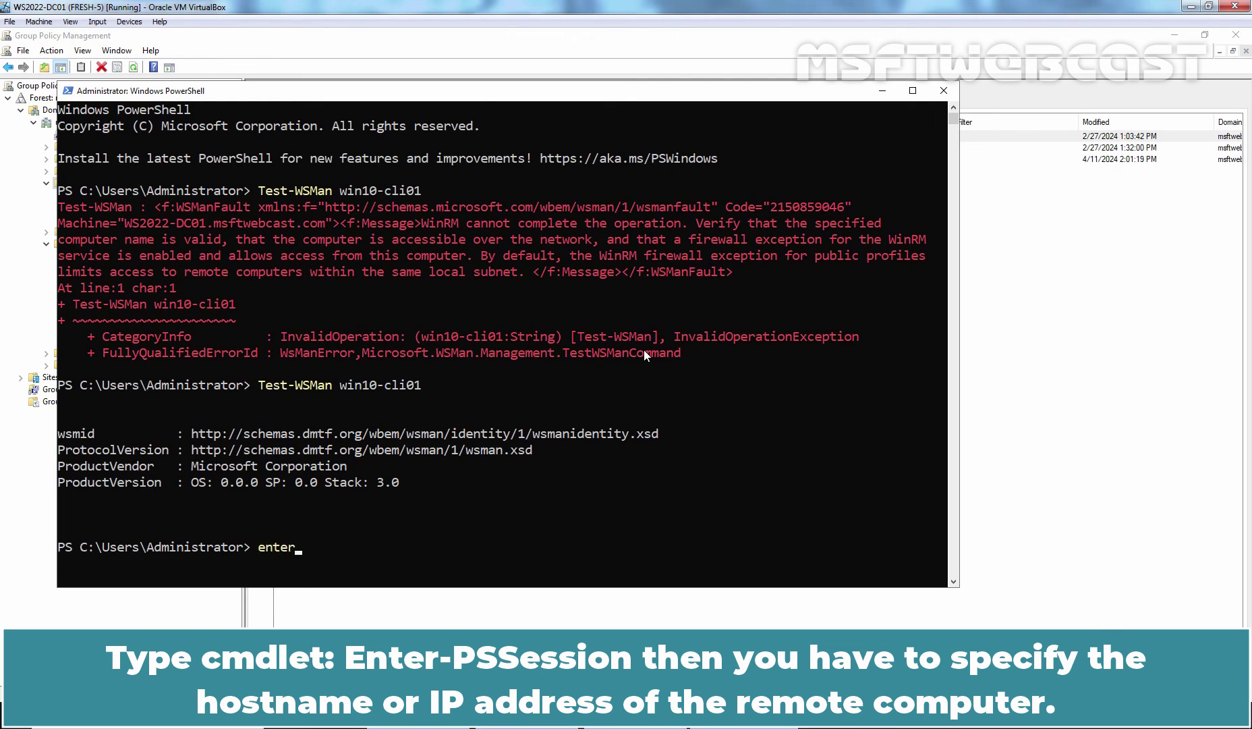
pyautogui.write('-pss')
pyautogui.press('Tab')
pyautogui.write('win')
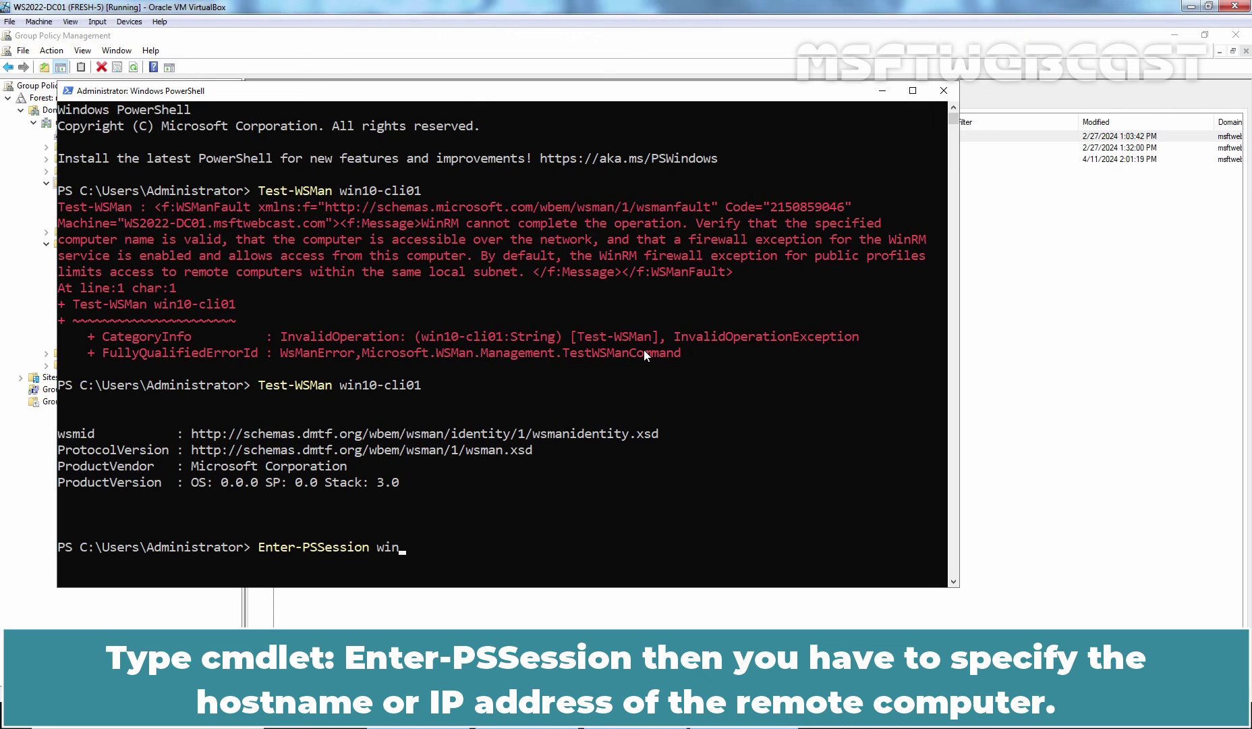
pyautogui.write('10-cli01')
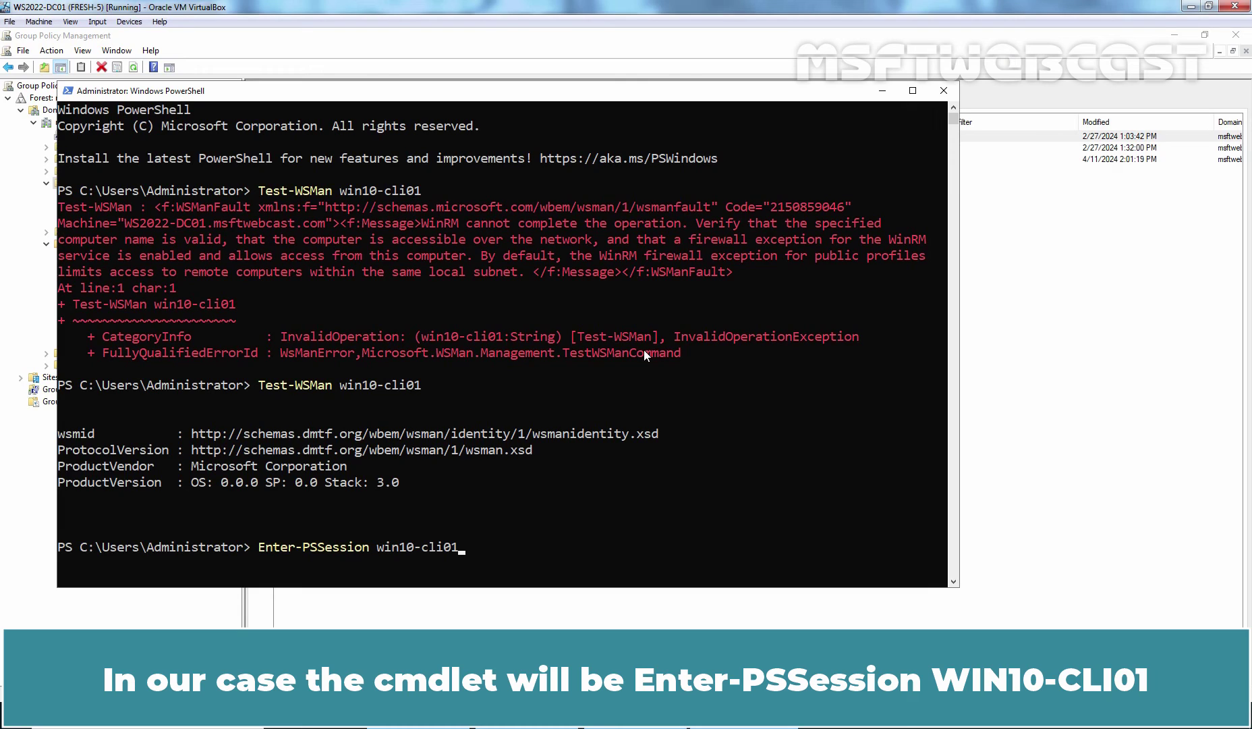
pyautogui.press('Return')
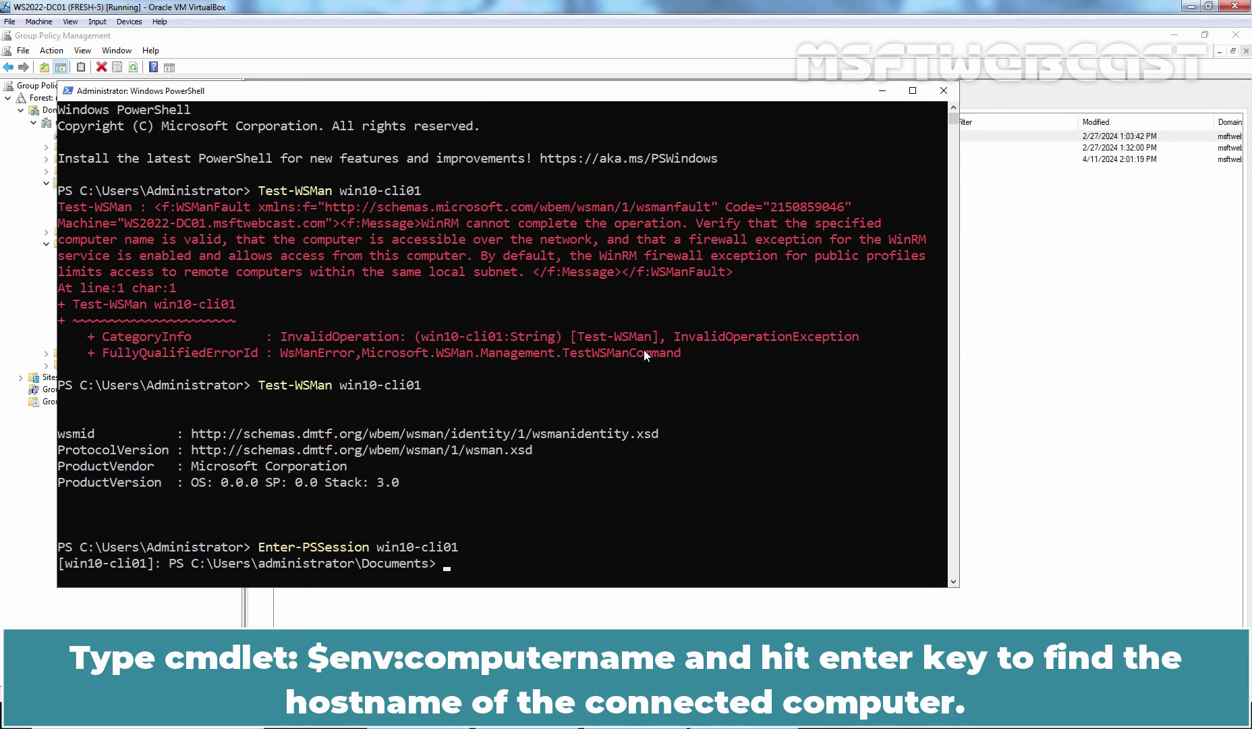
pyautogui.write('$env:computername')
pyautogui.press('Return')
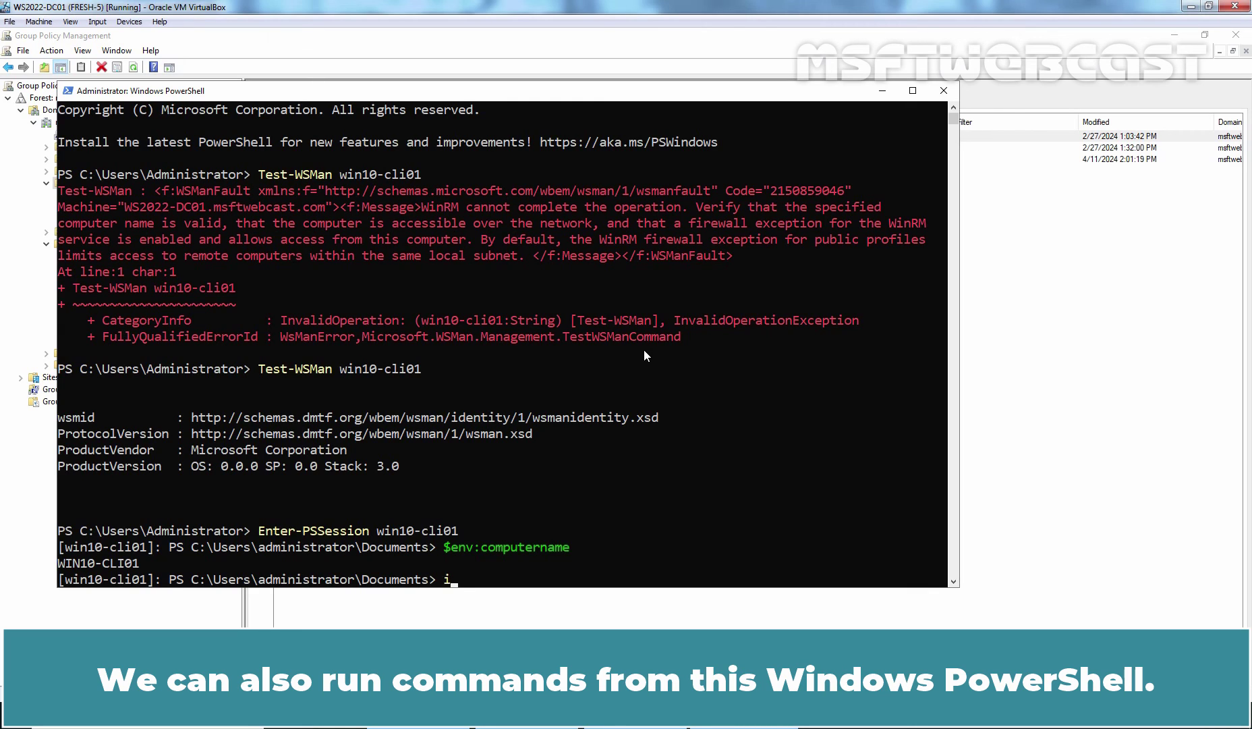
# Step: Run ipconfig /all and Get-NetTCPConnection inside the remote session on win10-cli01
pyautogui.write('config /all')
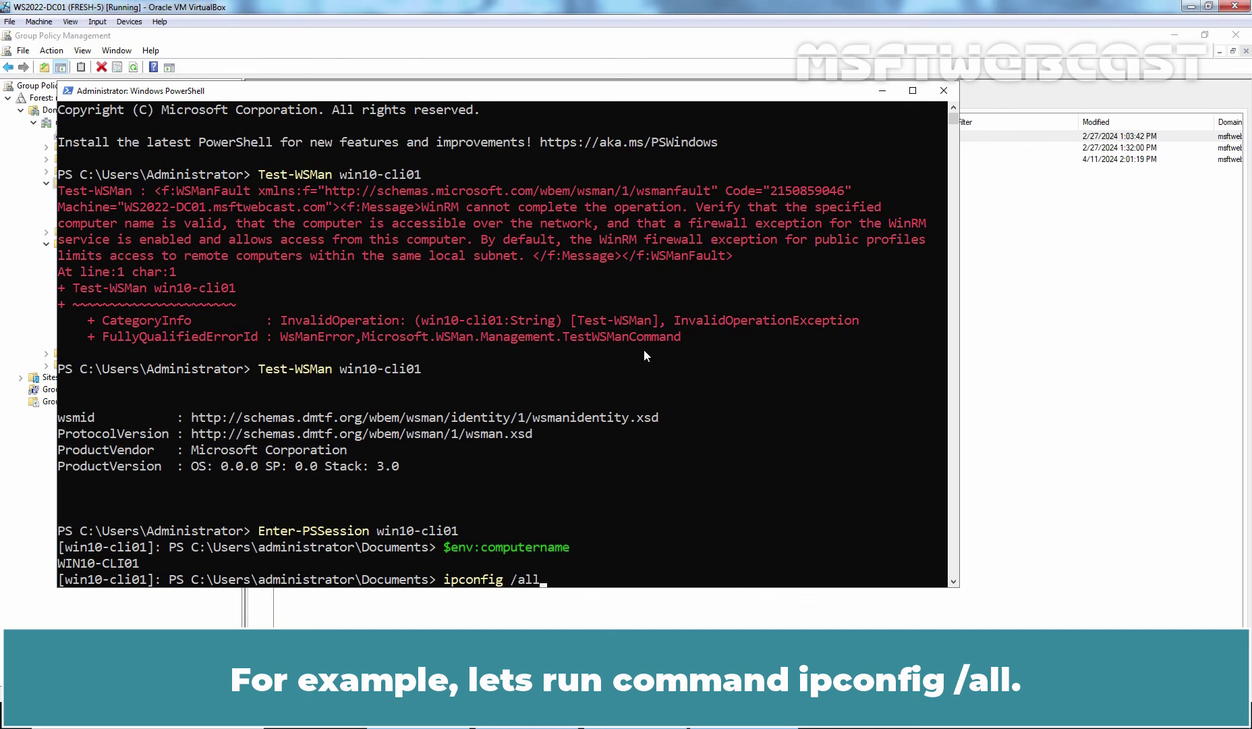
pyautogui.press('Return')
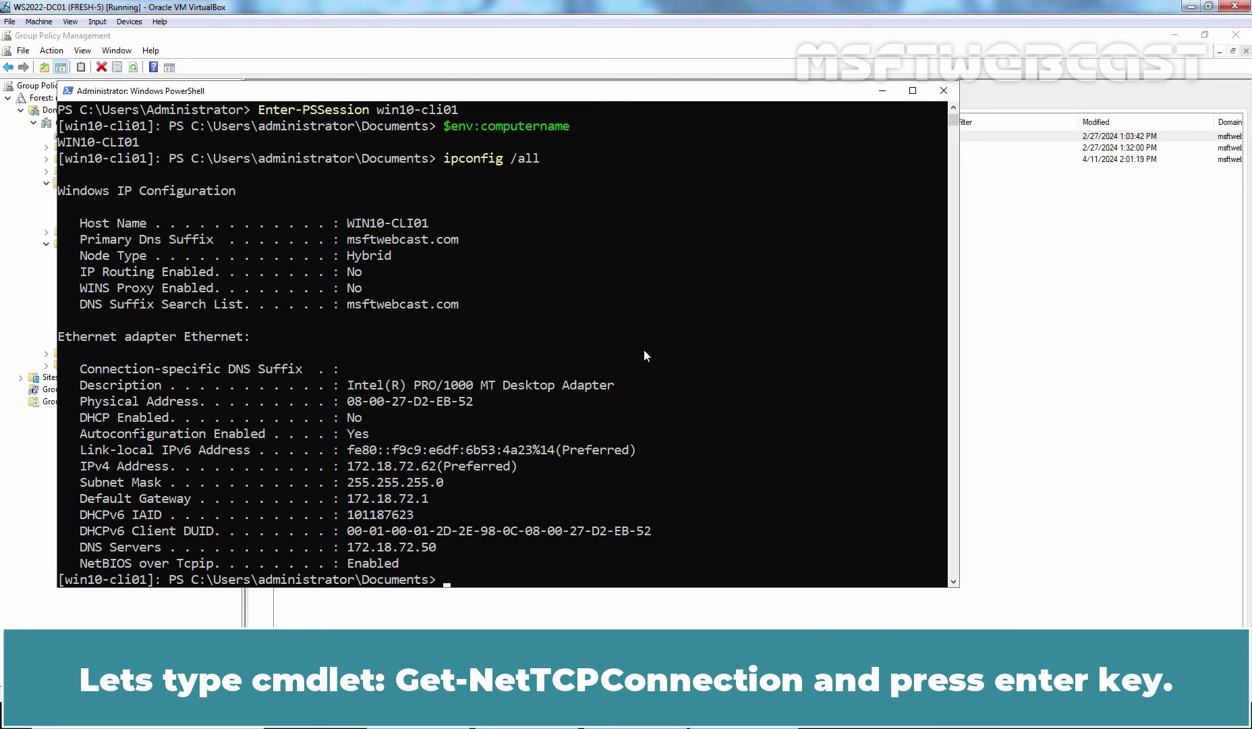
pyautogui.write('get-nettcp')
pyautogui.press('Tab')
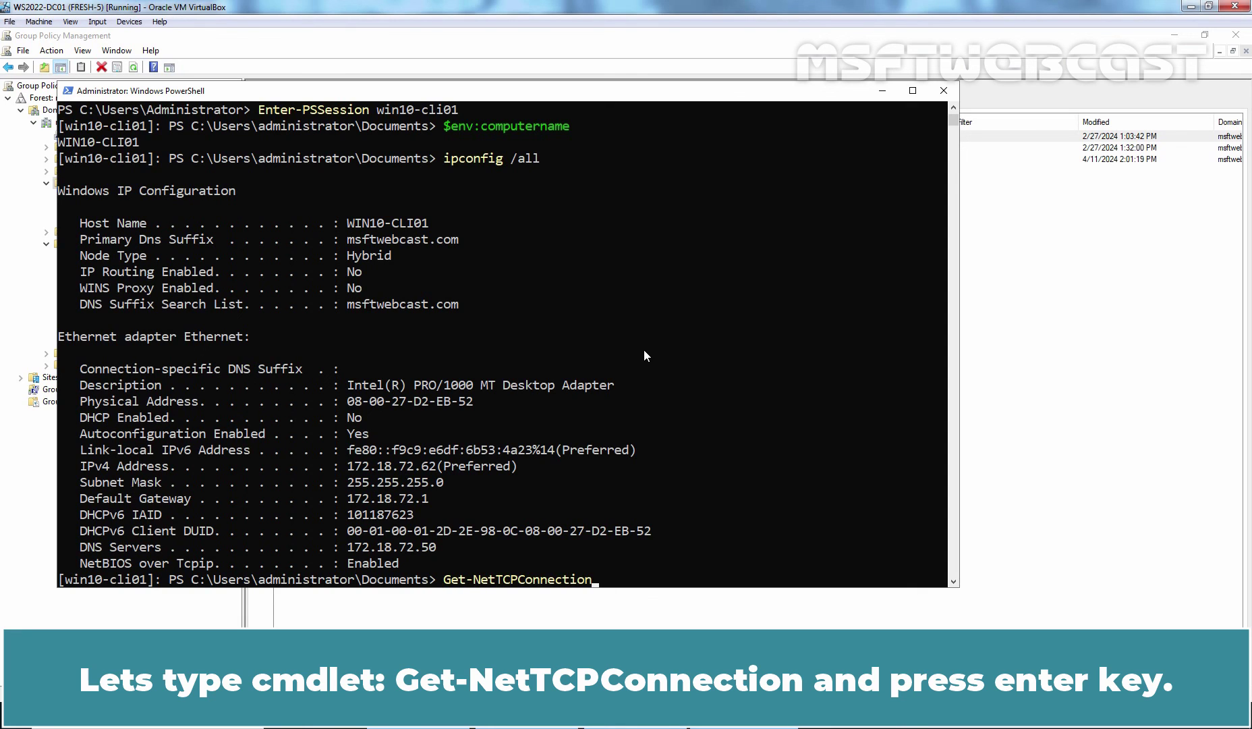
pyautogui.press('Return')
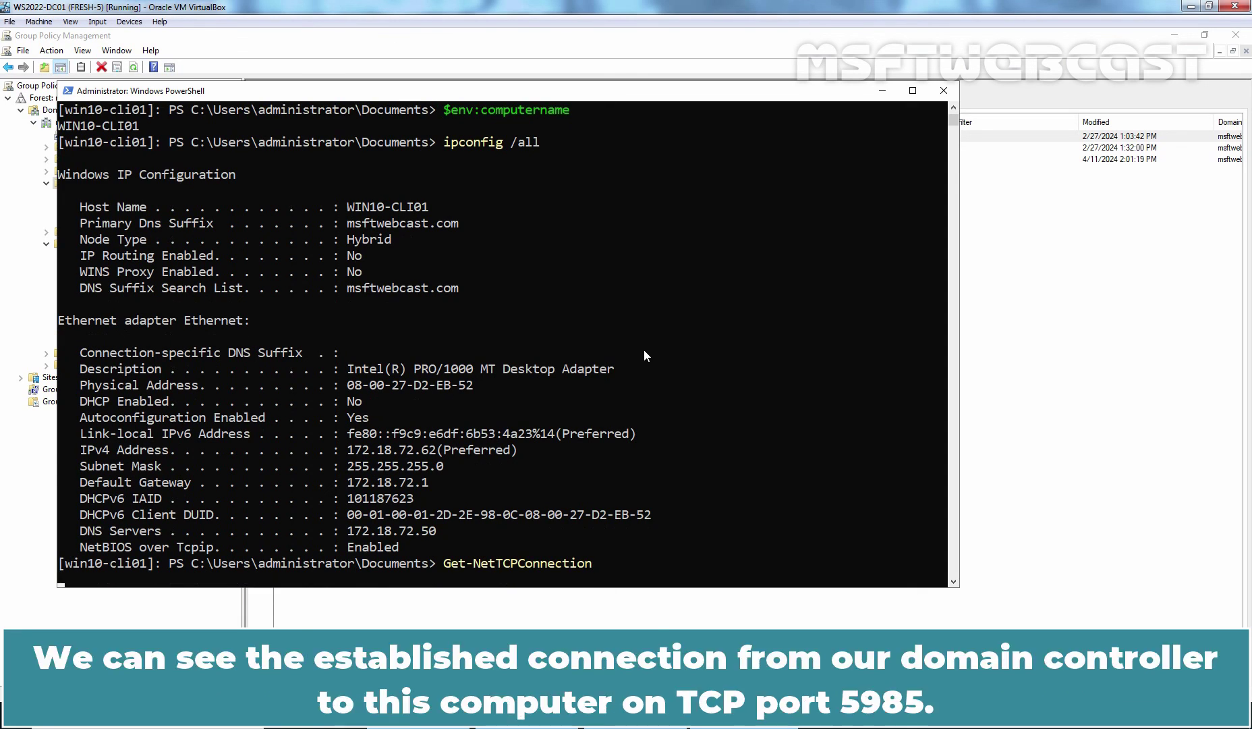